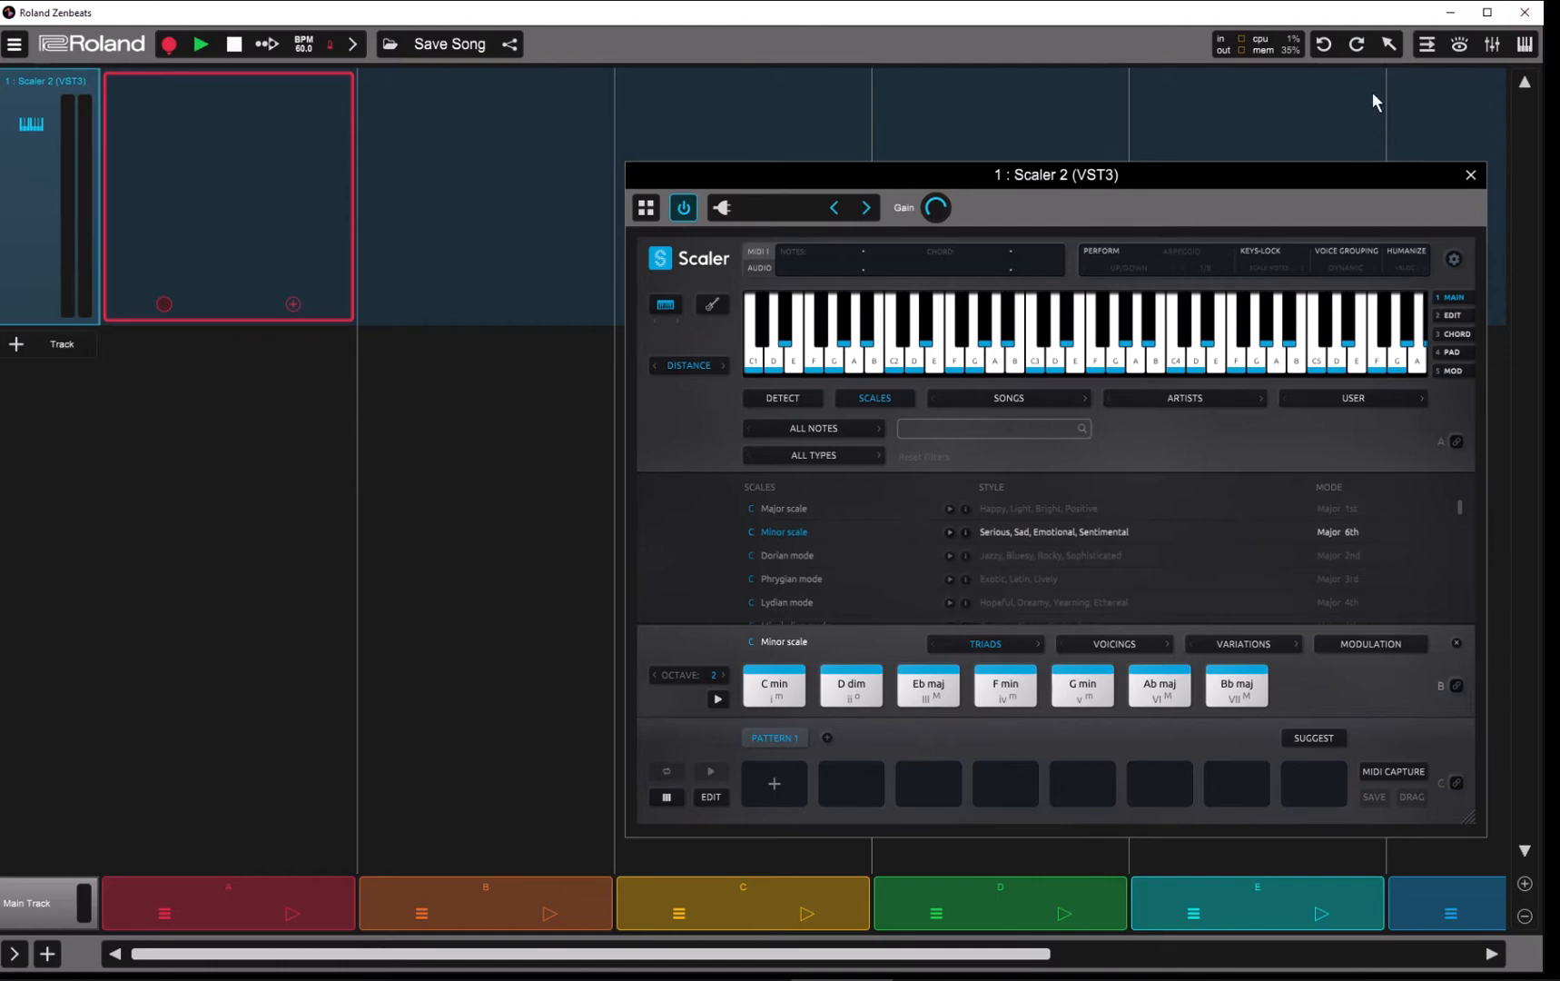
Load the Up in the Air chord set from Davide Carbone's artist collection
click(1180, 397)
mouse_move(1179, 394)
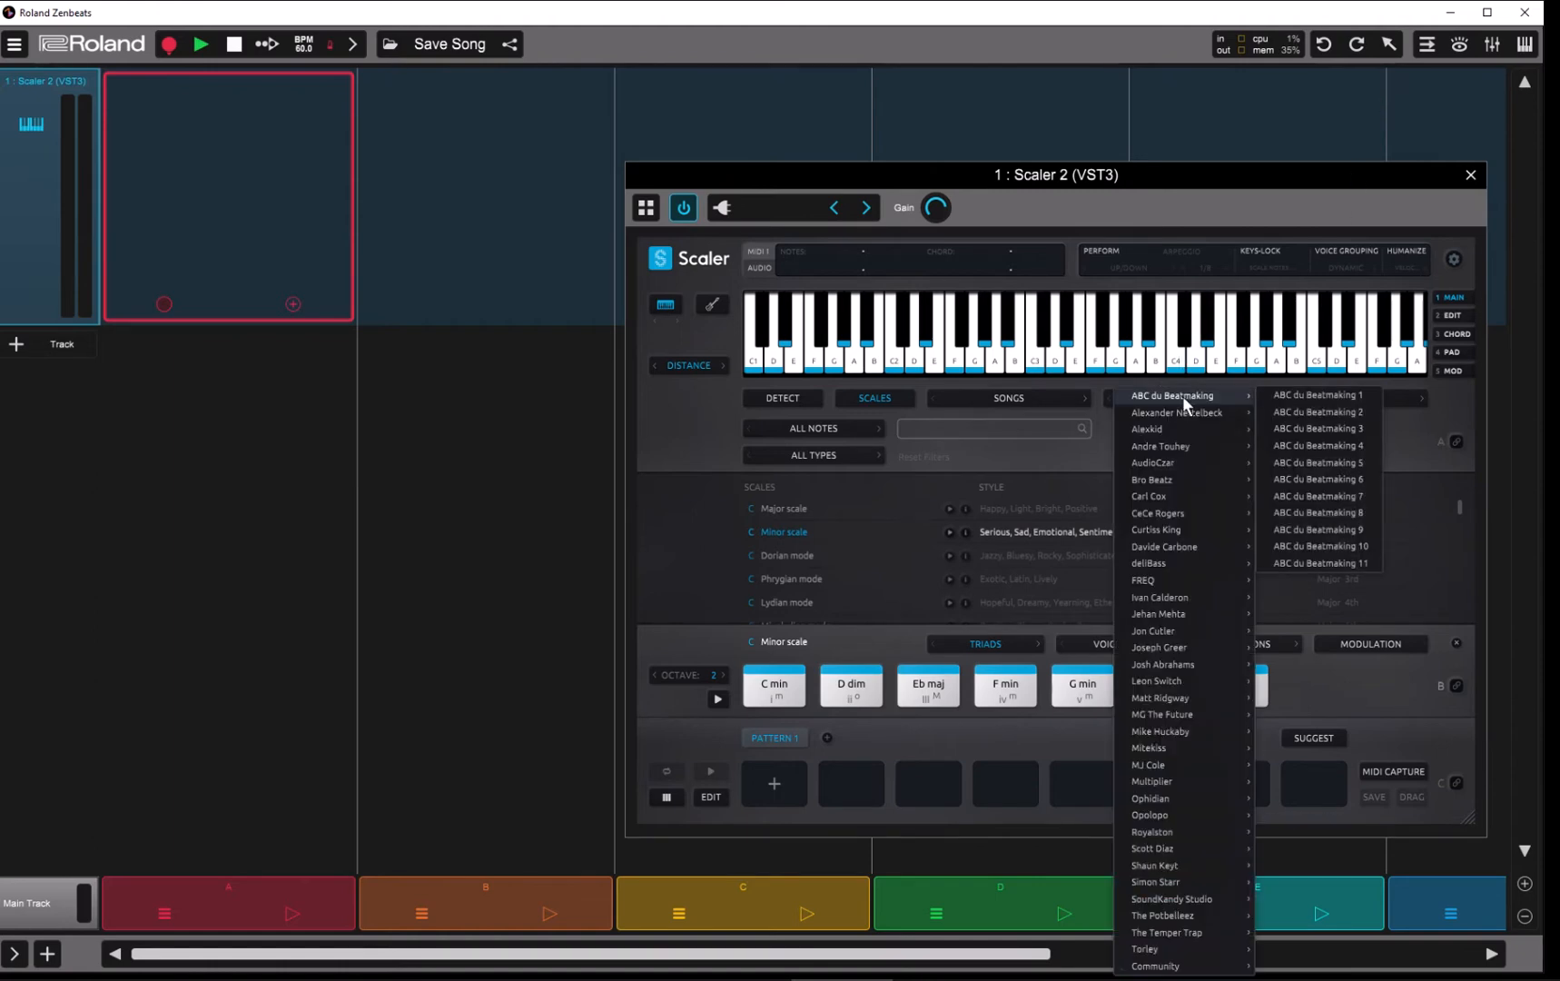
mouse_move(1176, 549)
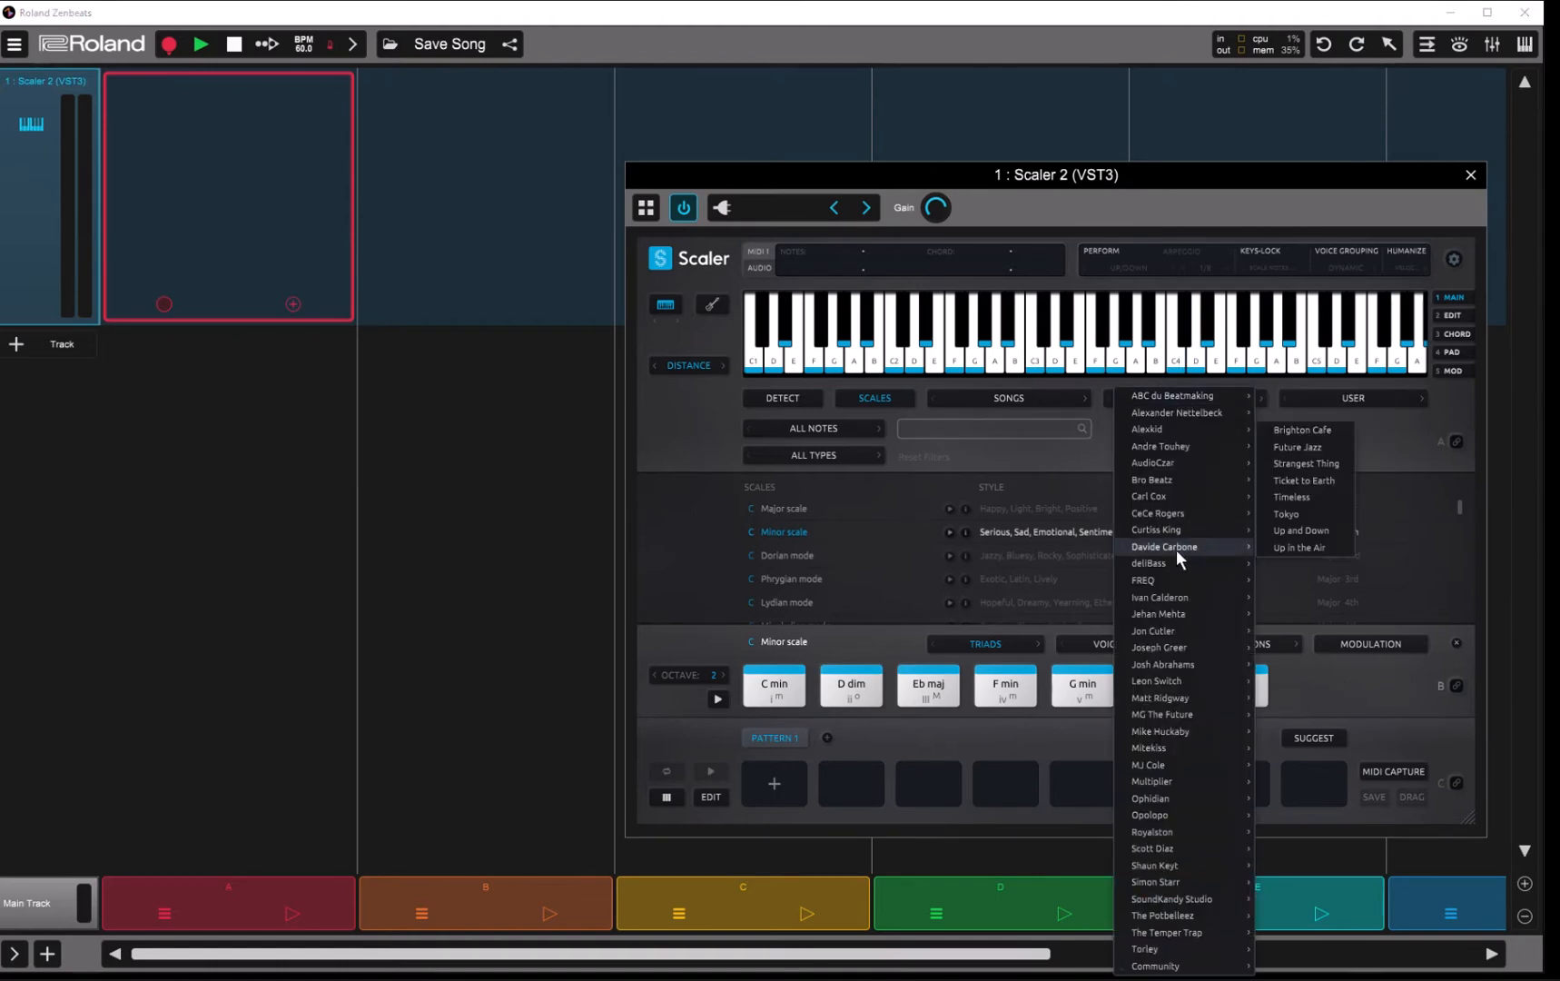
click(1314, 547)
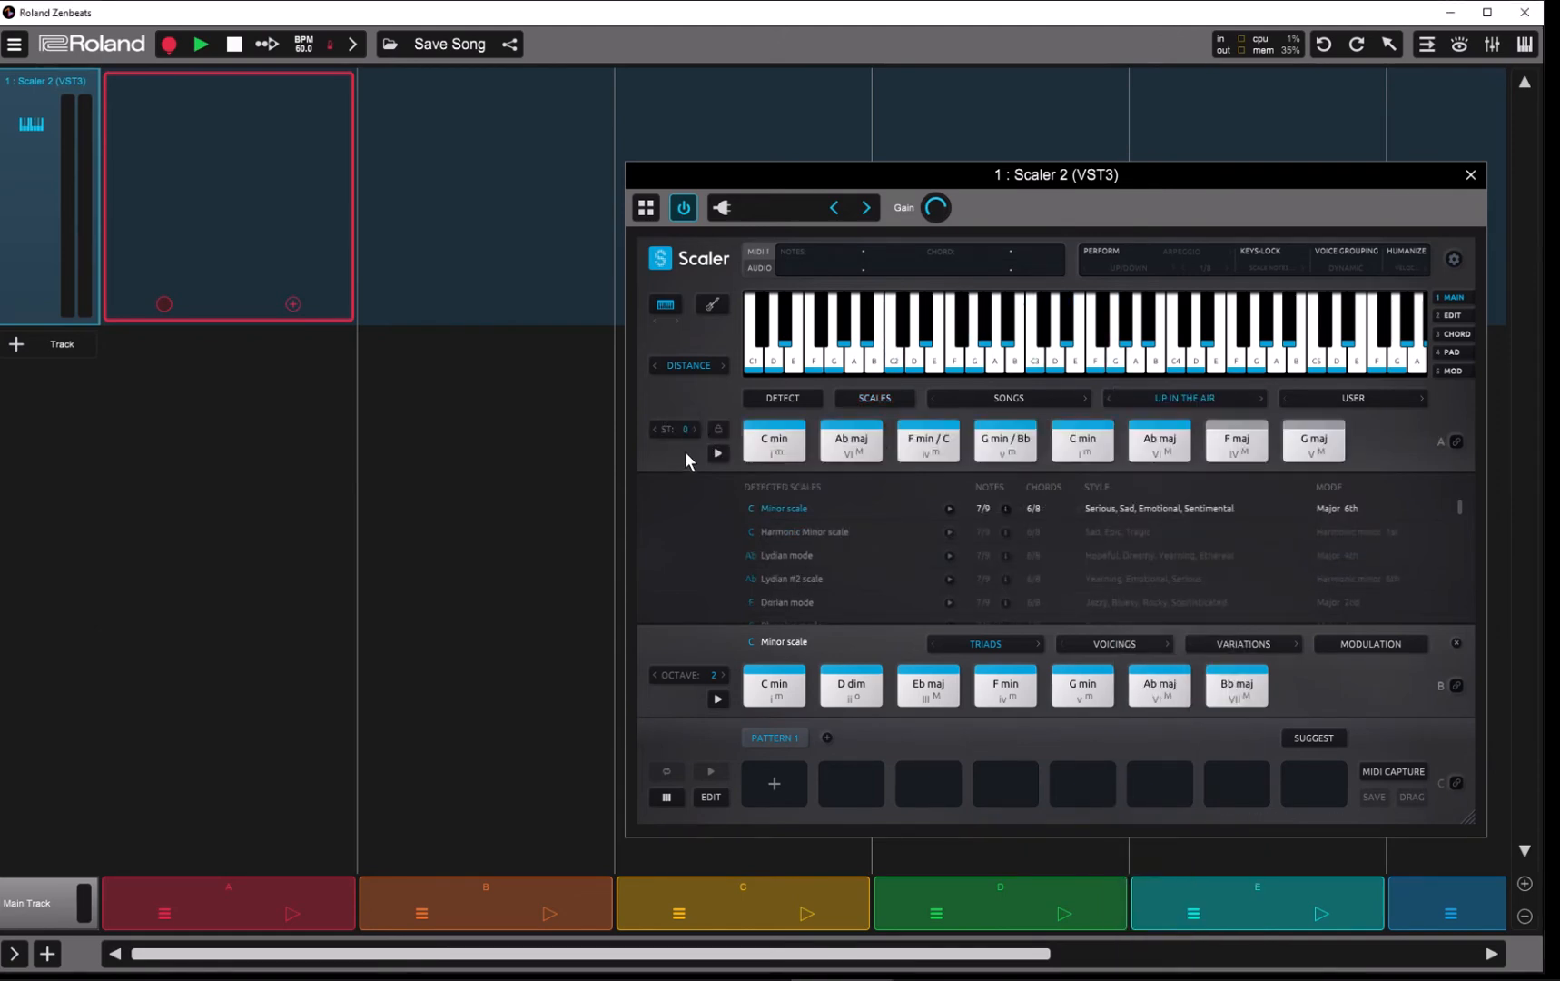
Audition all eight chords of the loaded chord set in order, from C min to G maj
click(772, 444)
click(835, 444)
click(935, 442)
click(995, 446)
click(1071, 445)
click(1144, 445)
click(1217, 444)
click(1283, 446)
Check the Legato playback settings and audition the C min triad of the Minor scale
click(1454, 259)
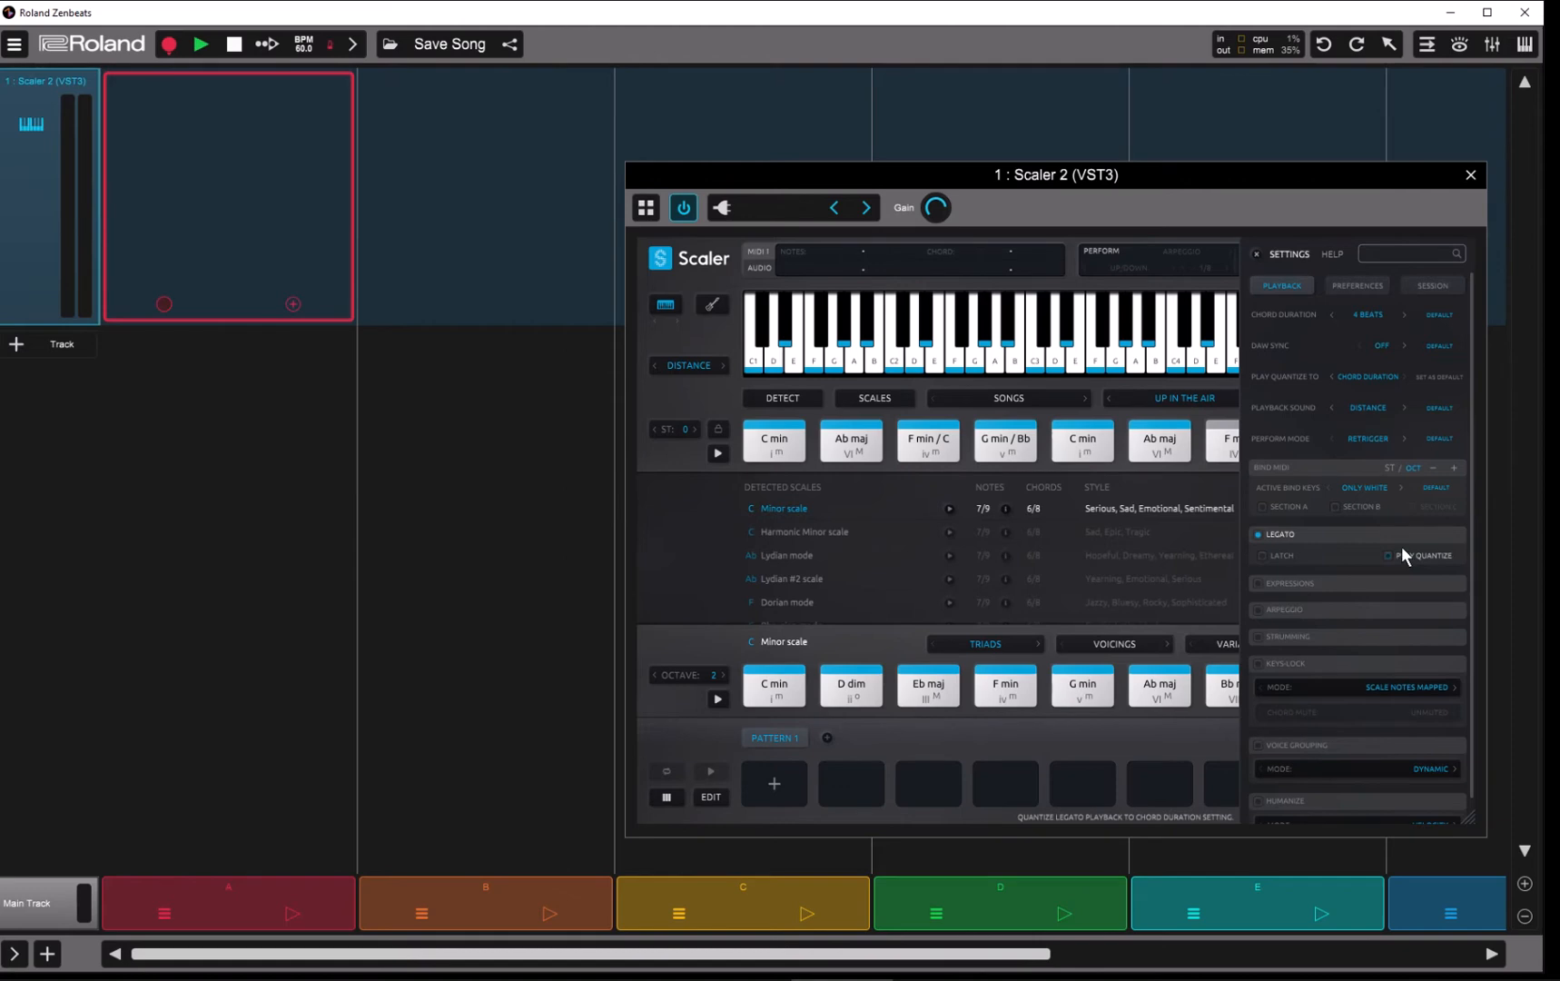
click(1257, 254)
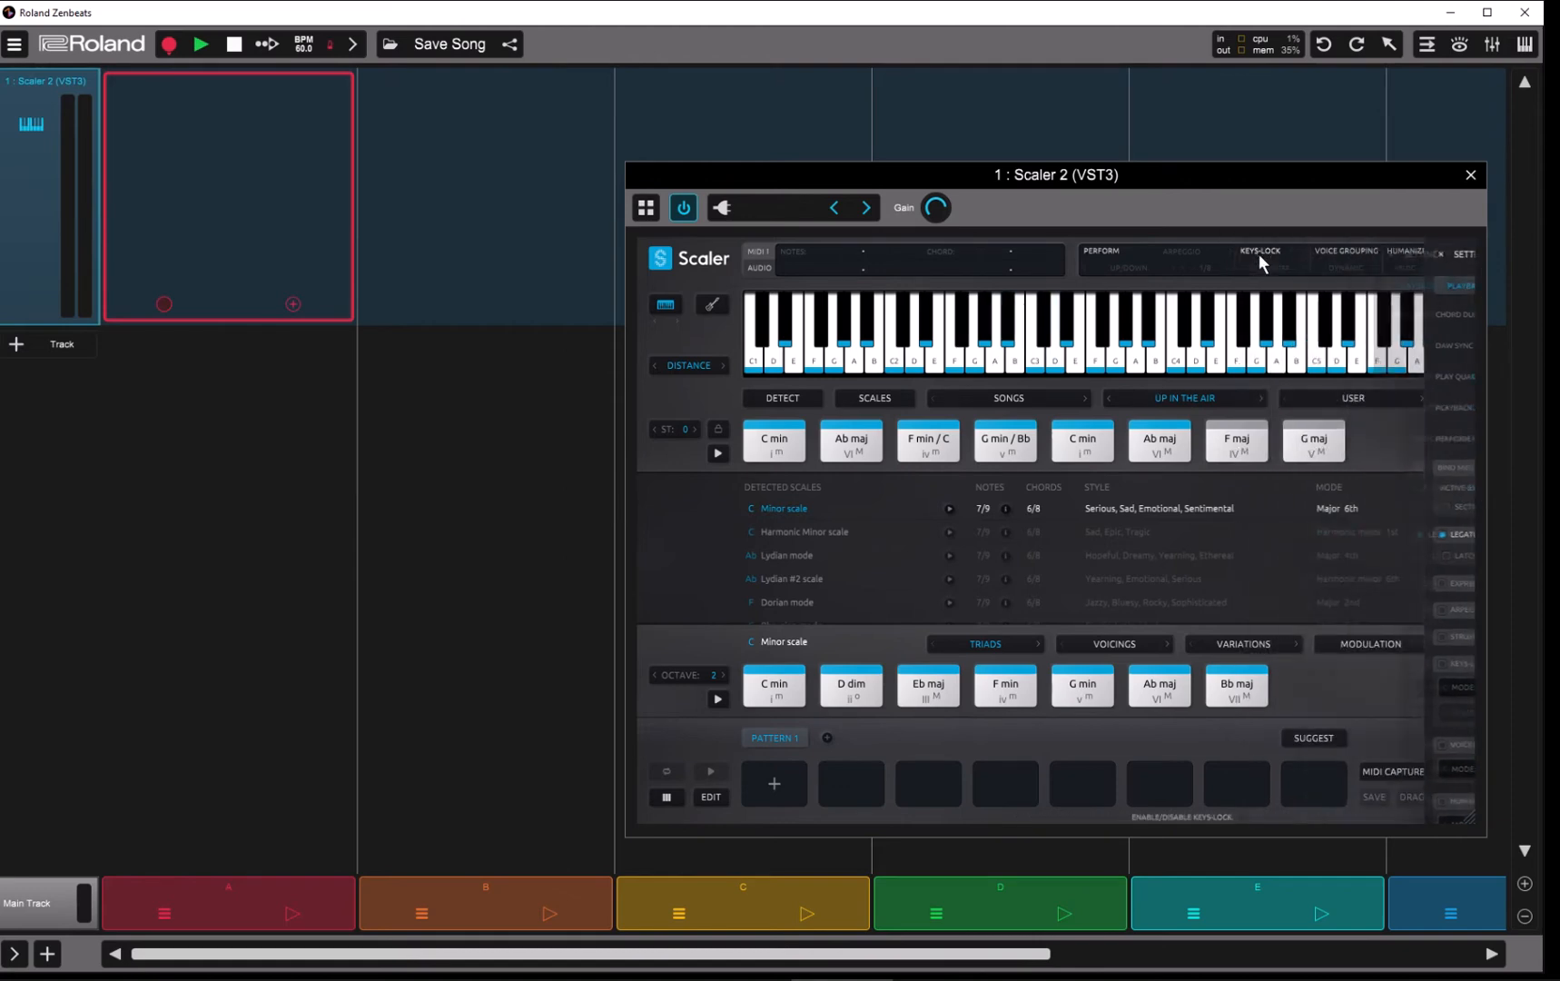
click(776, 689)
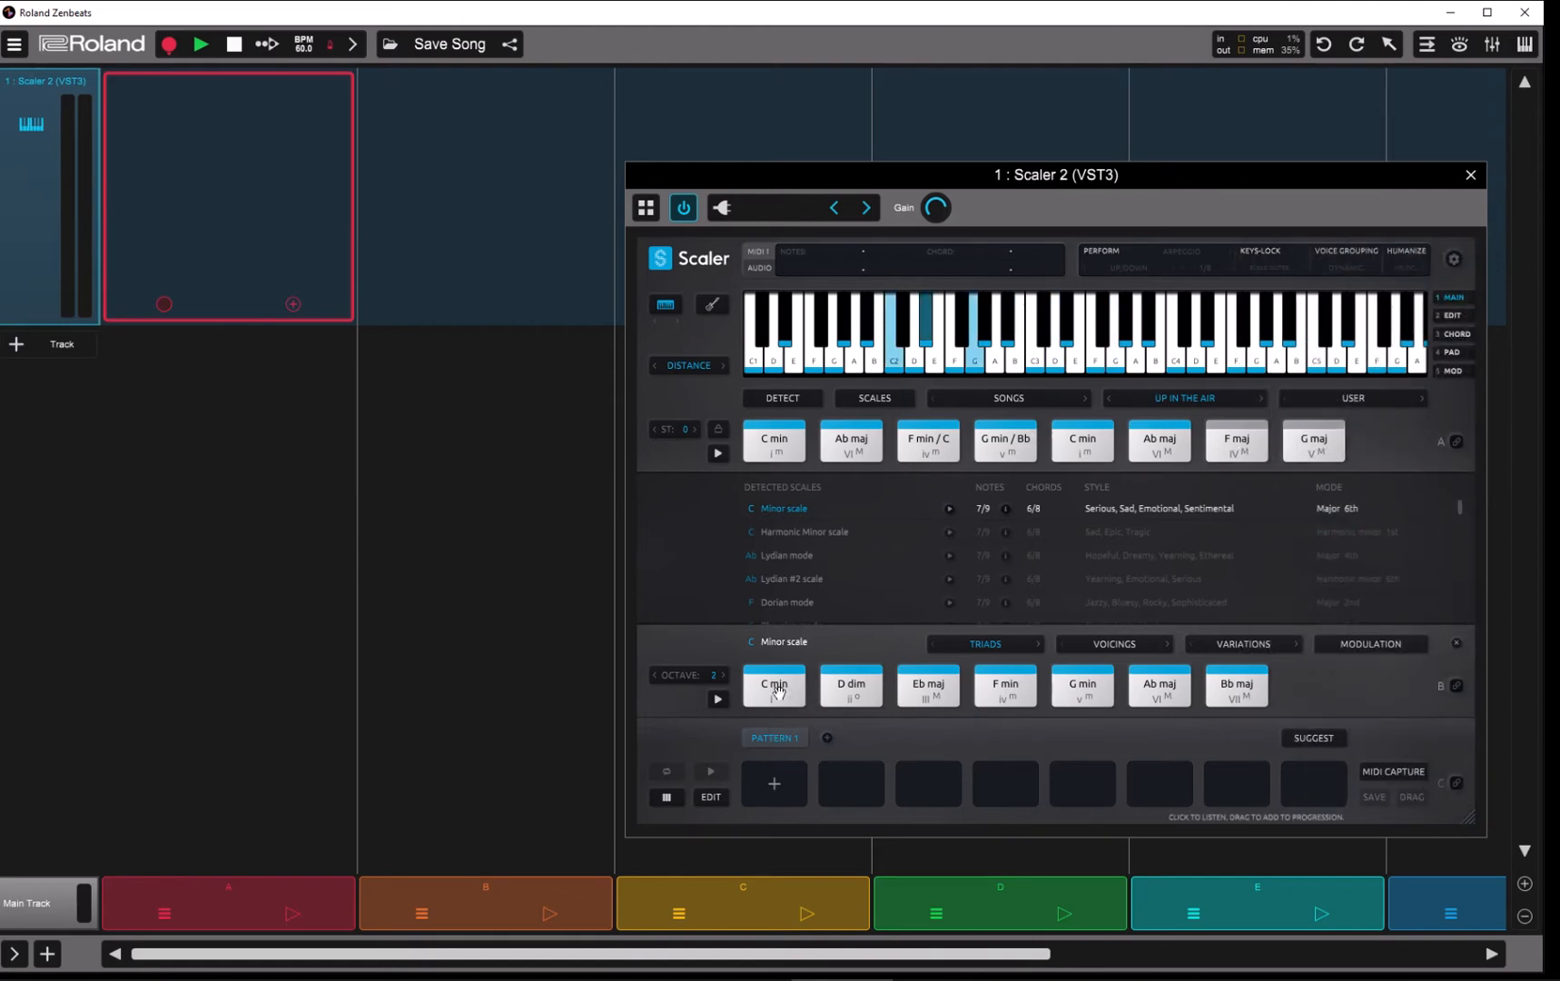
Enable Perform with the Arpeggio type, Up/Down at 1/8, and preview the chord set's first C min chord
click(1102, 251)
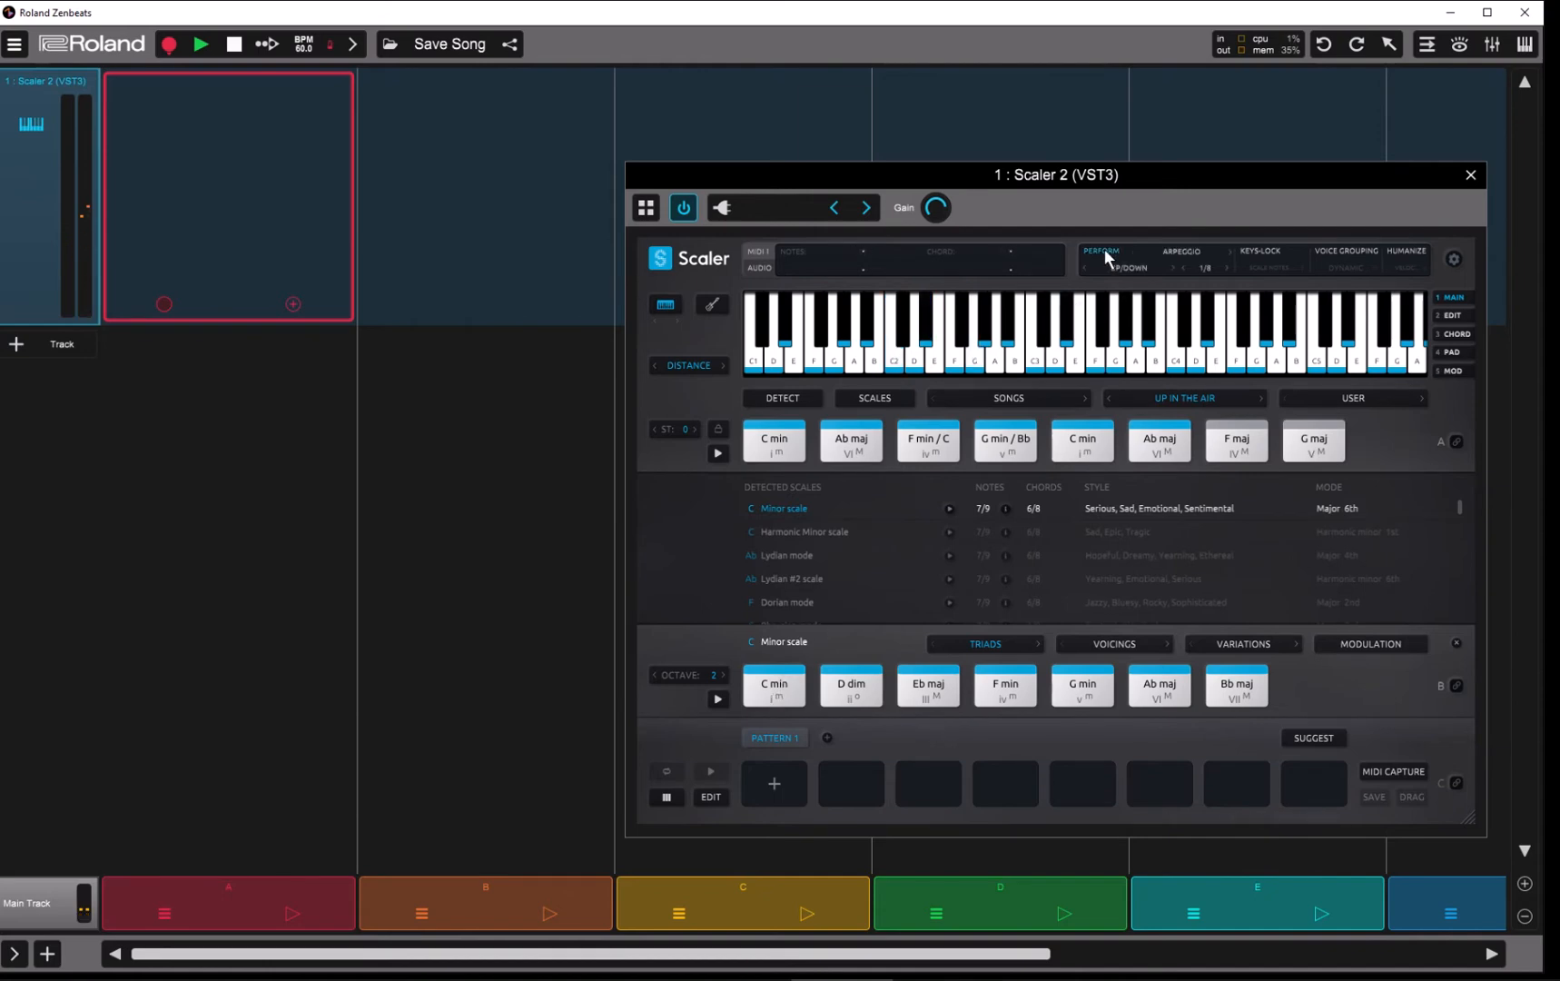
click(1181, 250)
click(1182, 250)
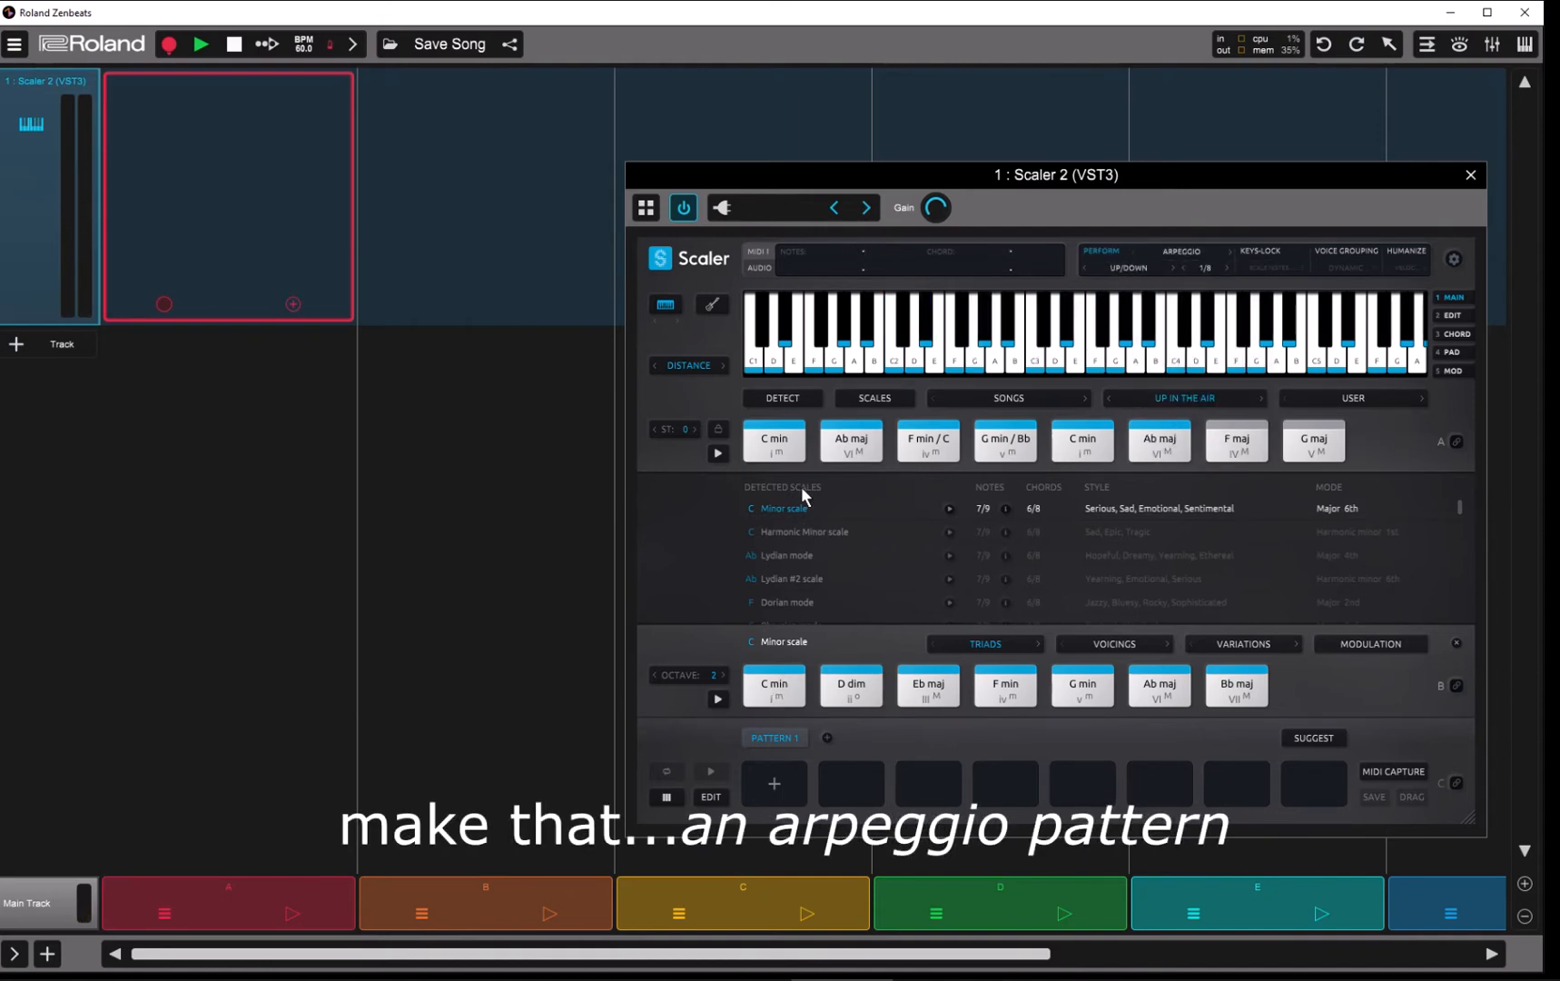
click(776, 442)
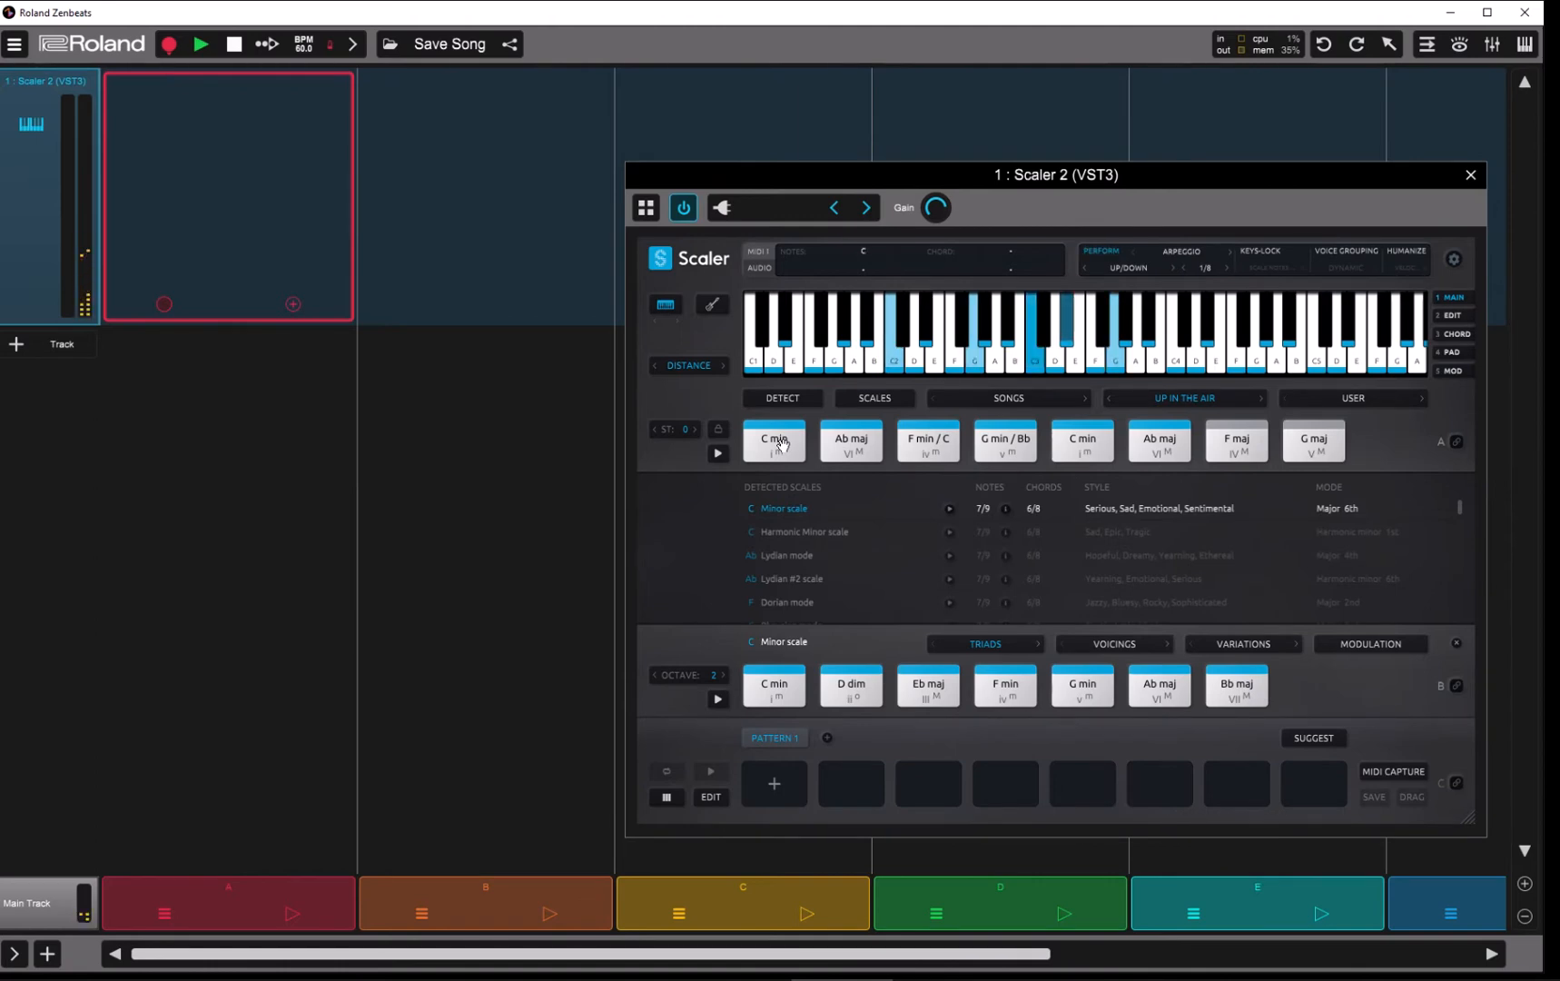
Check the arpeggio settings and place the chord set's first C min chord as a MIDI pattern in the track's first clip
click(1454, 259)
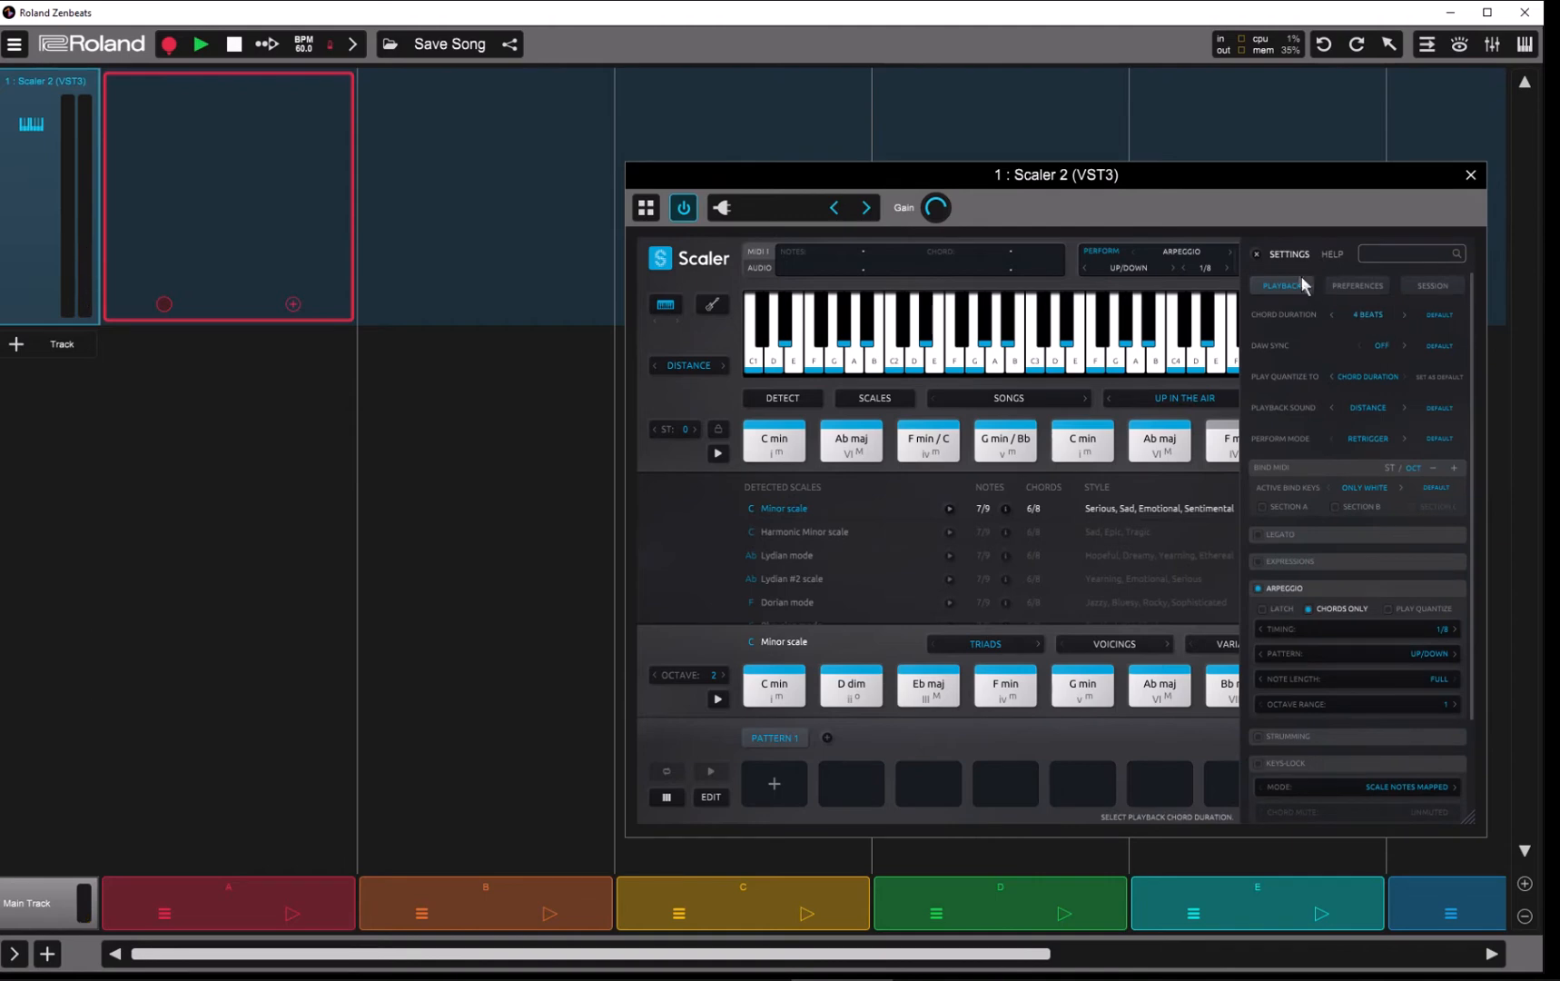
click(1256, 253)
drag(774, 440, 223, 192)
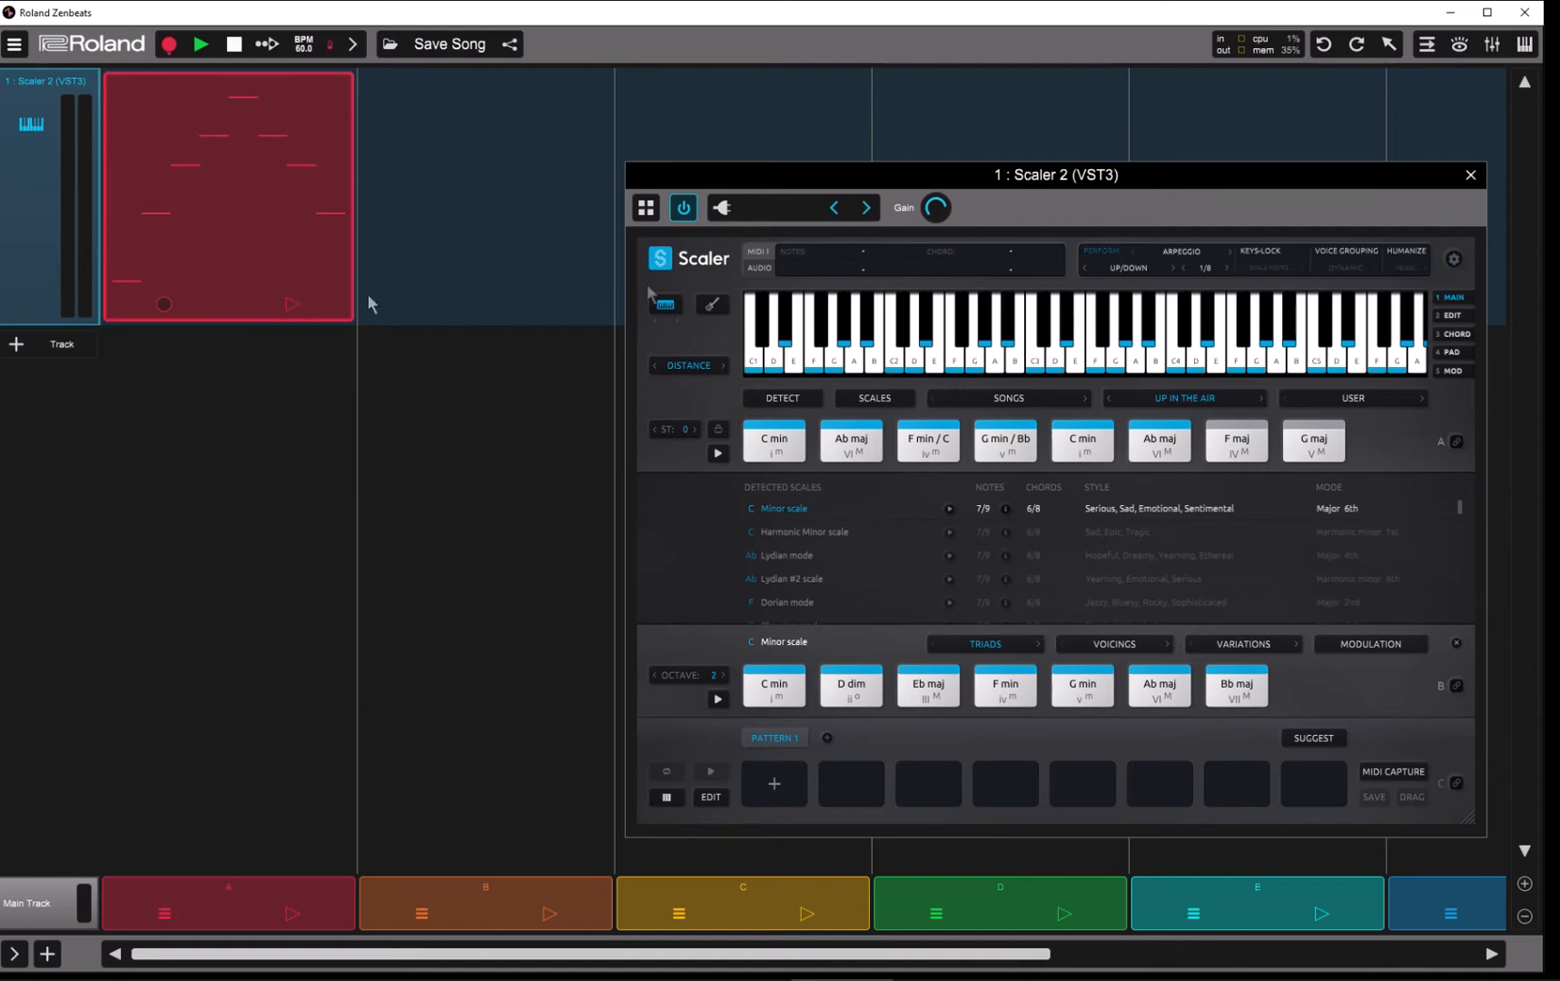
Turn off Perform and play the first clip's arpeggio pattern through Scaler, stopping it after listening
click(1102, 254)
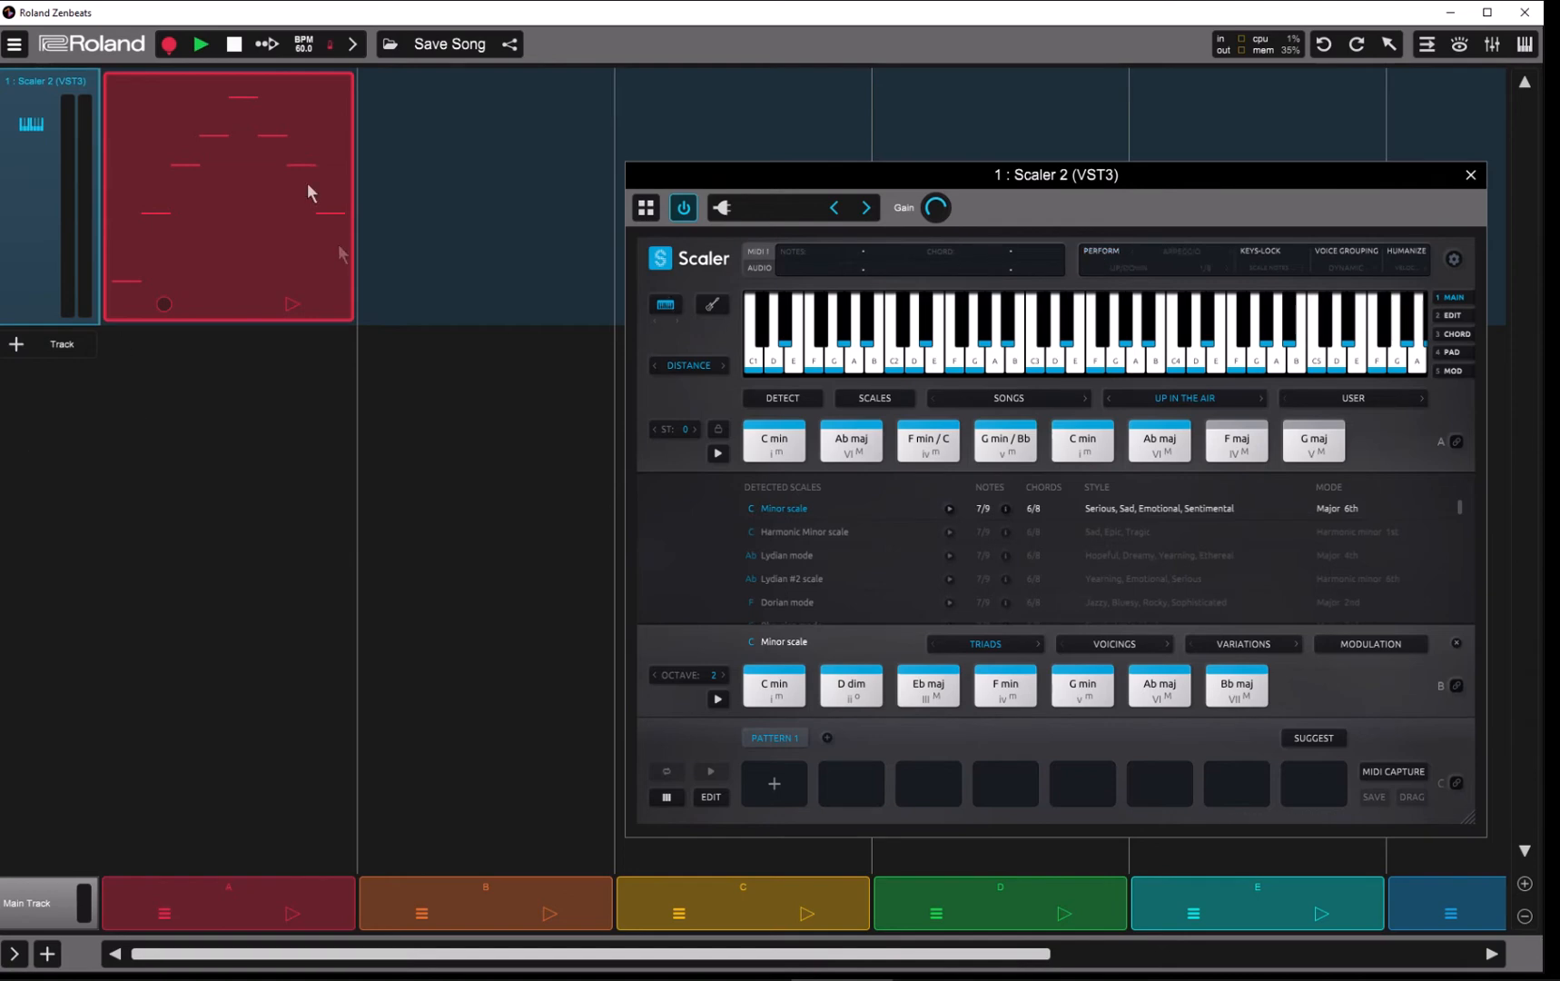
click(291, 305)
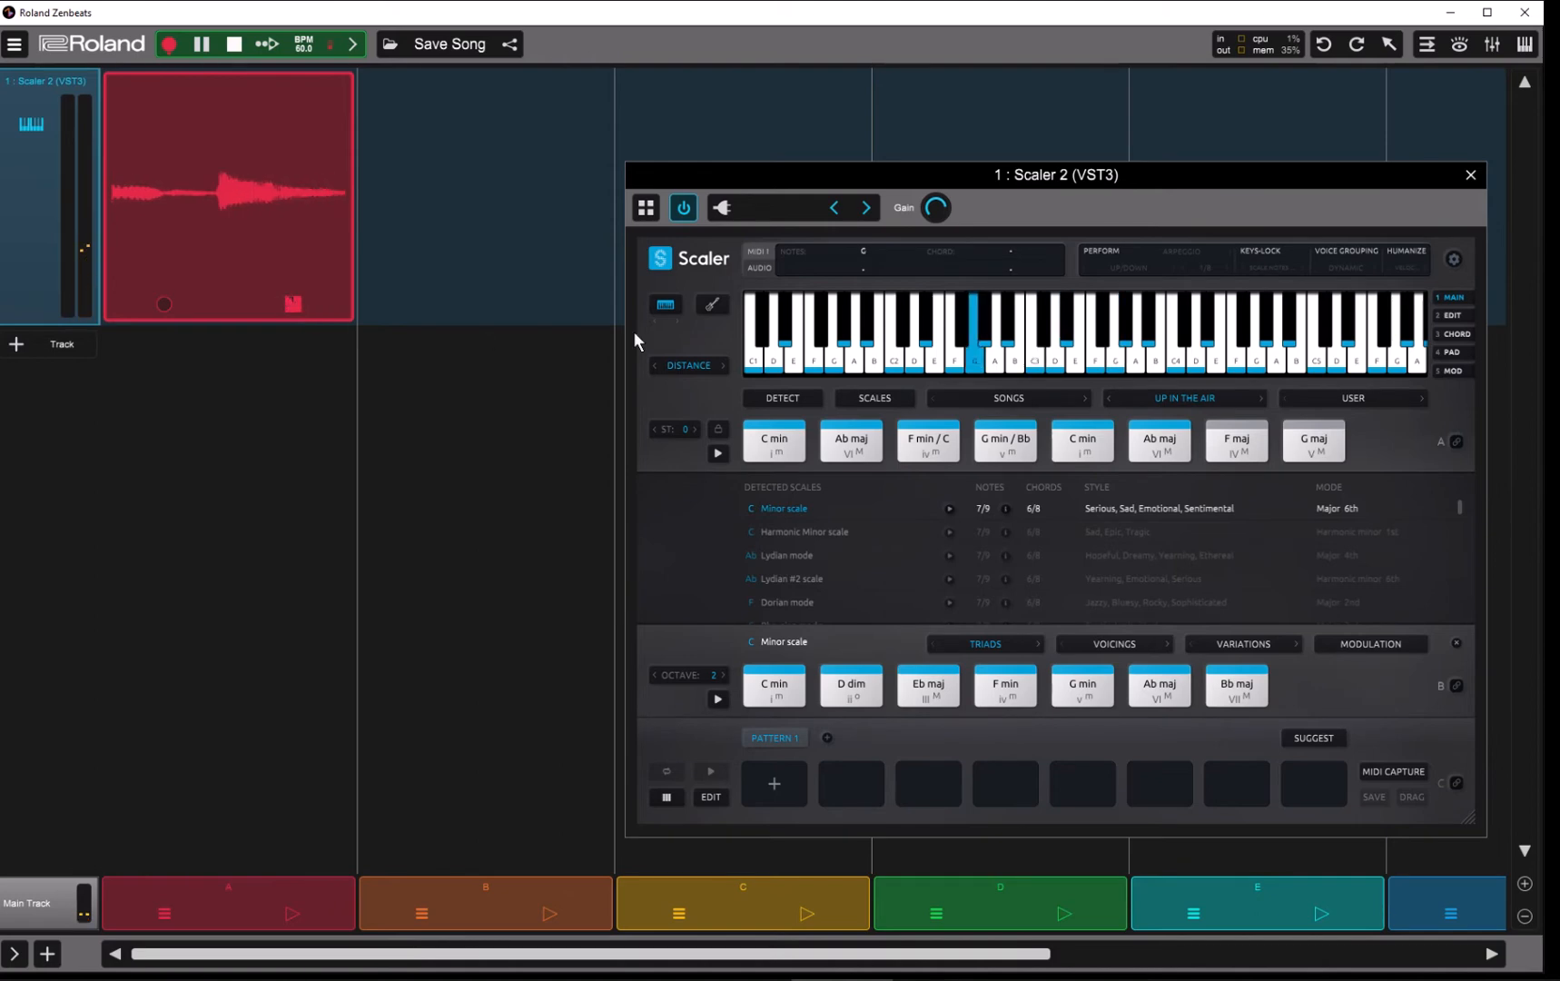
key(space)
Set Play Quantize To to Next Beat in the playback settings and play the first clip to hear the effect
click(1454, 259)
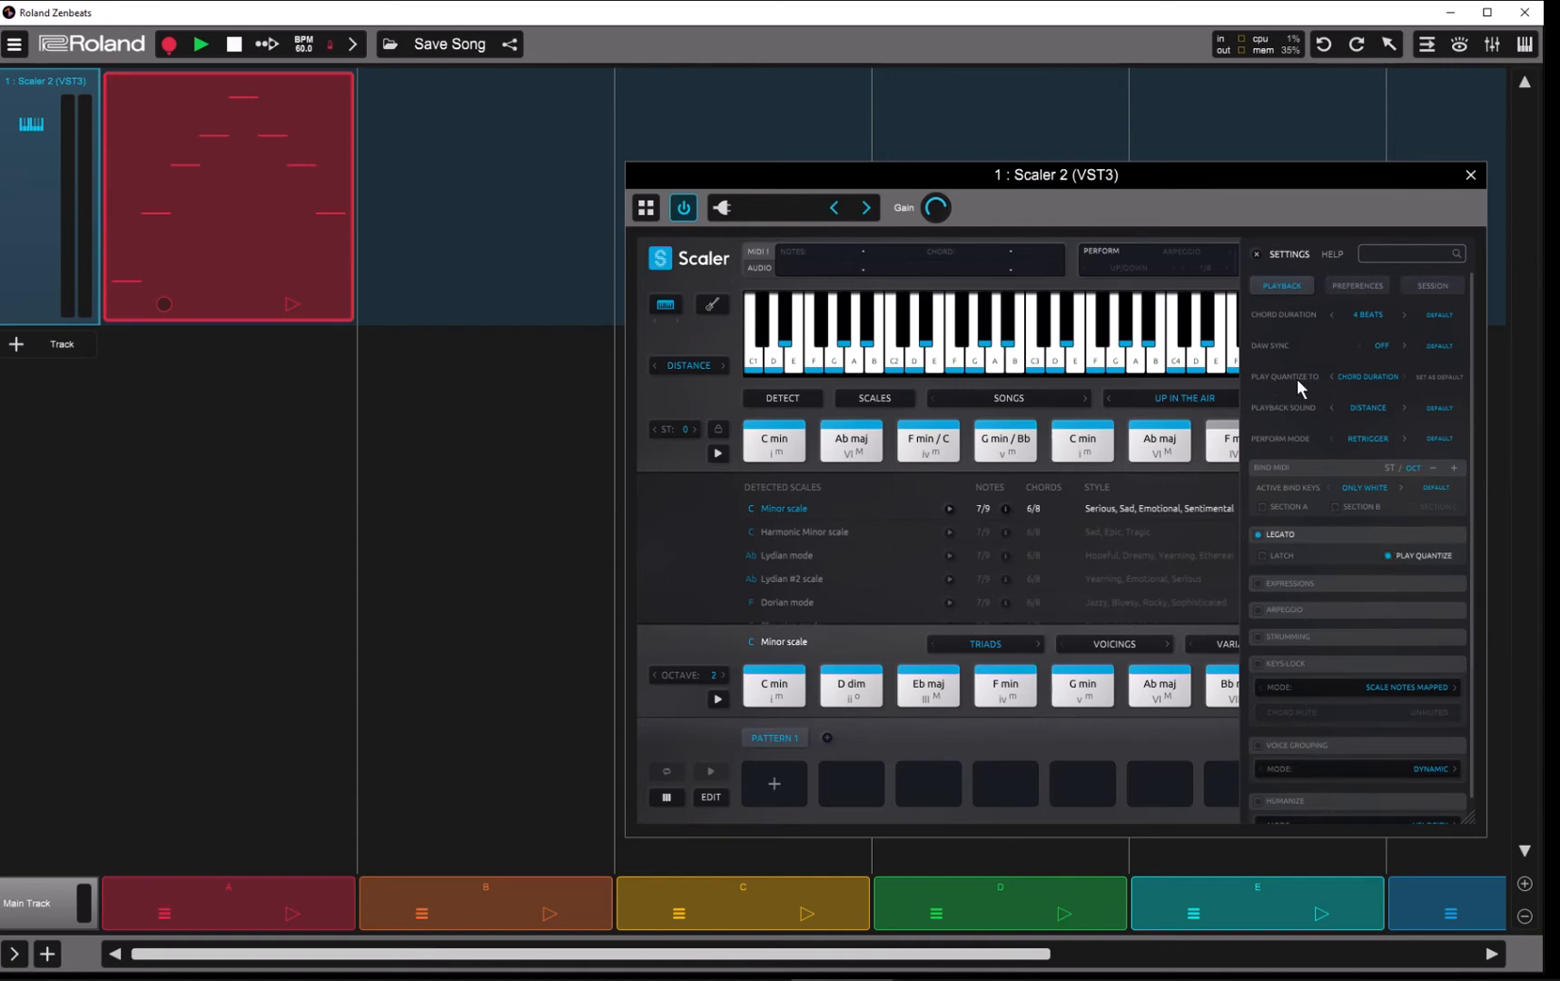
click(1351, 376)
click(1371, 400)
click(293, 305)
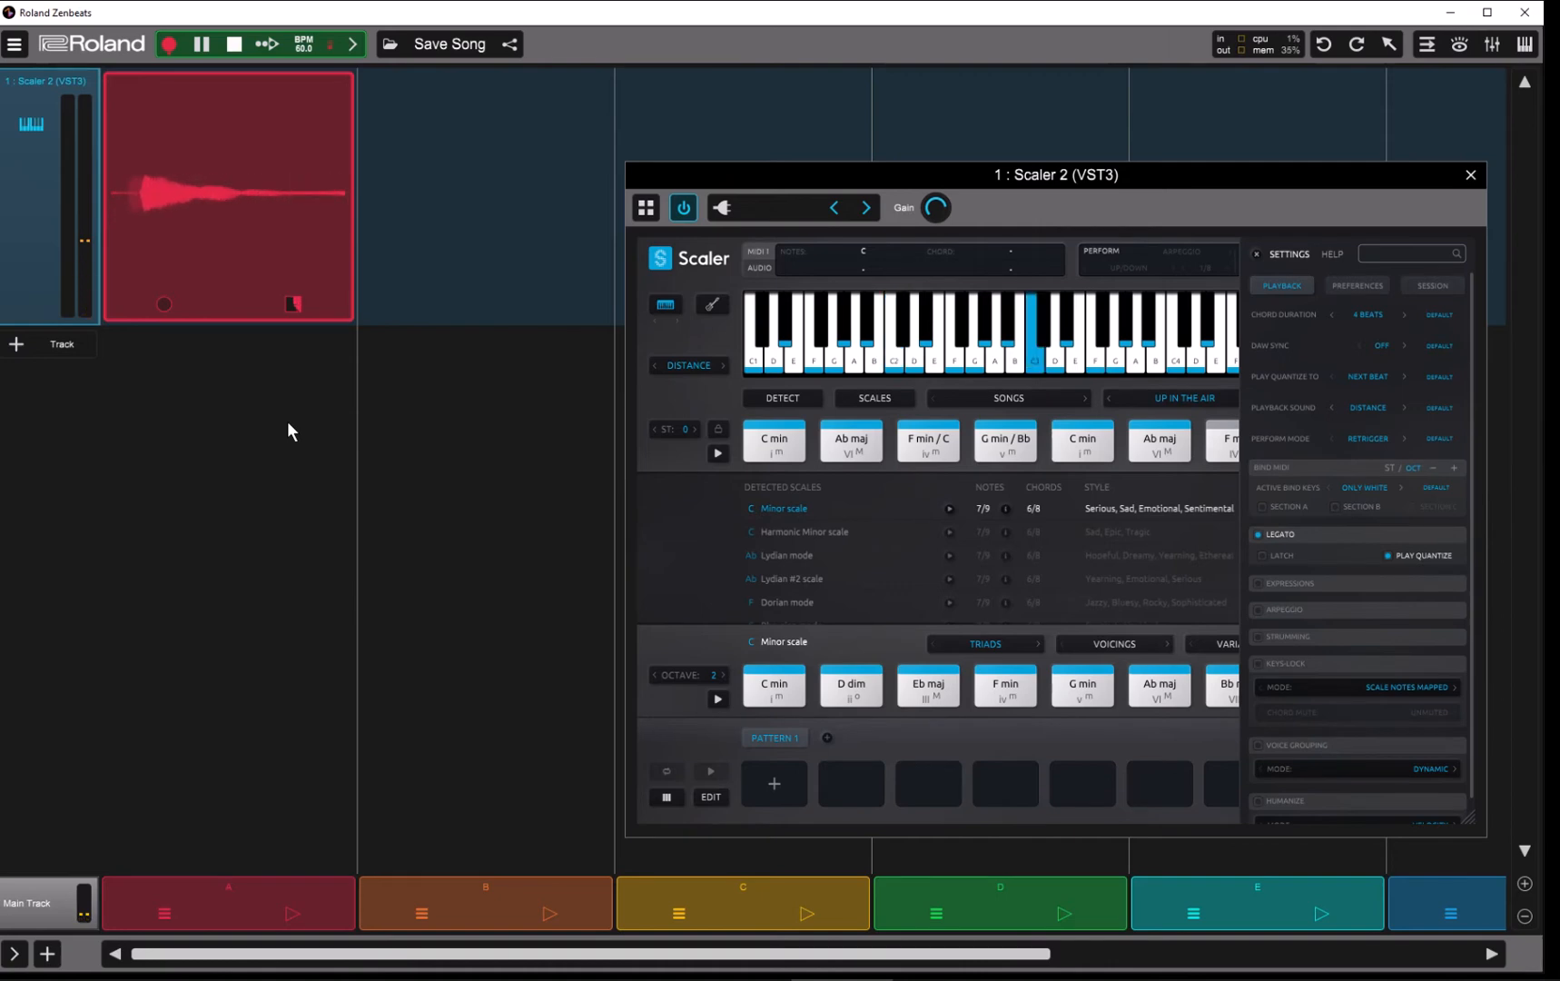
click(291, 306)
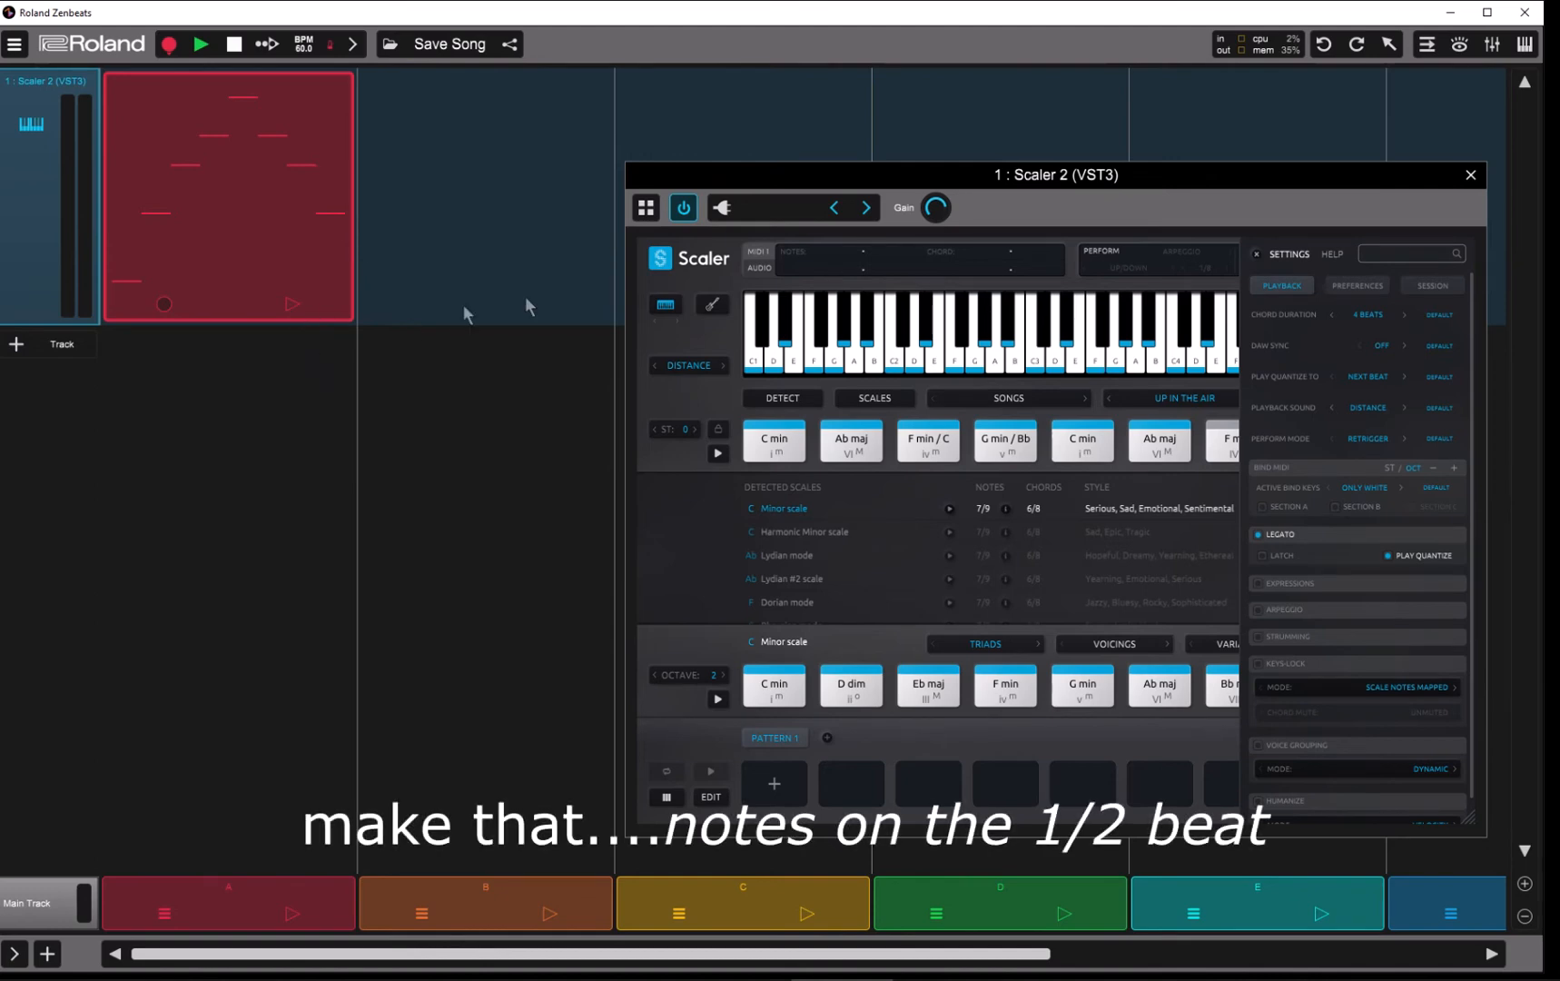
Set Play Quantize To to Chord Duration and play the first clip
click(1371, 375)
click(1382, 412)
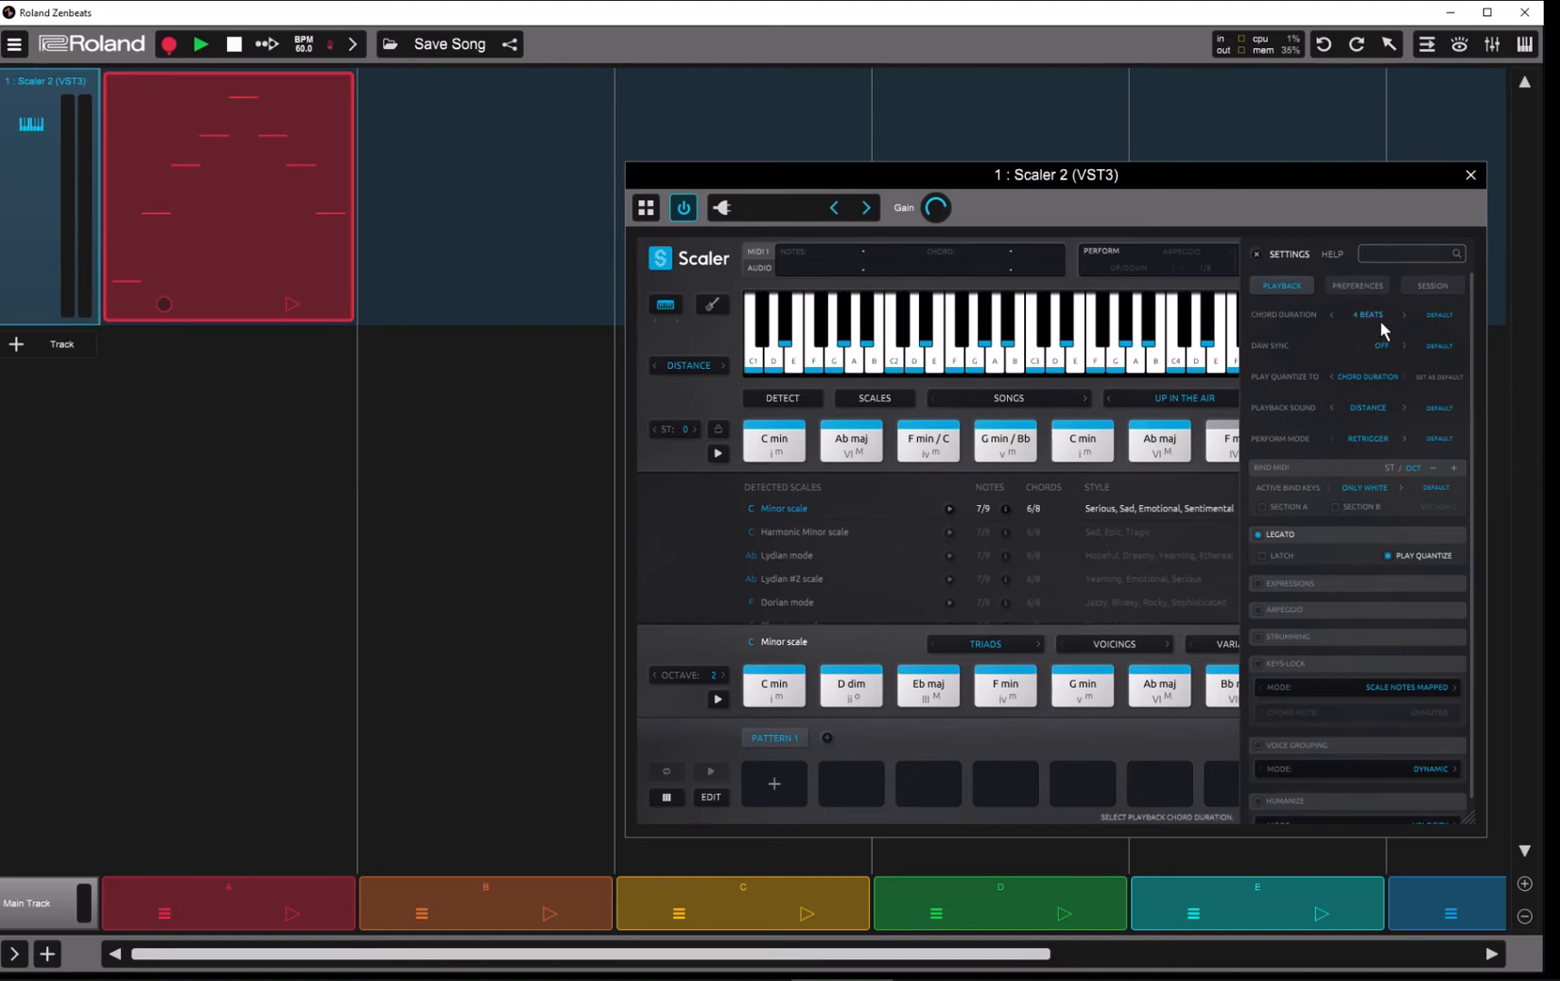
click(293, 304)
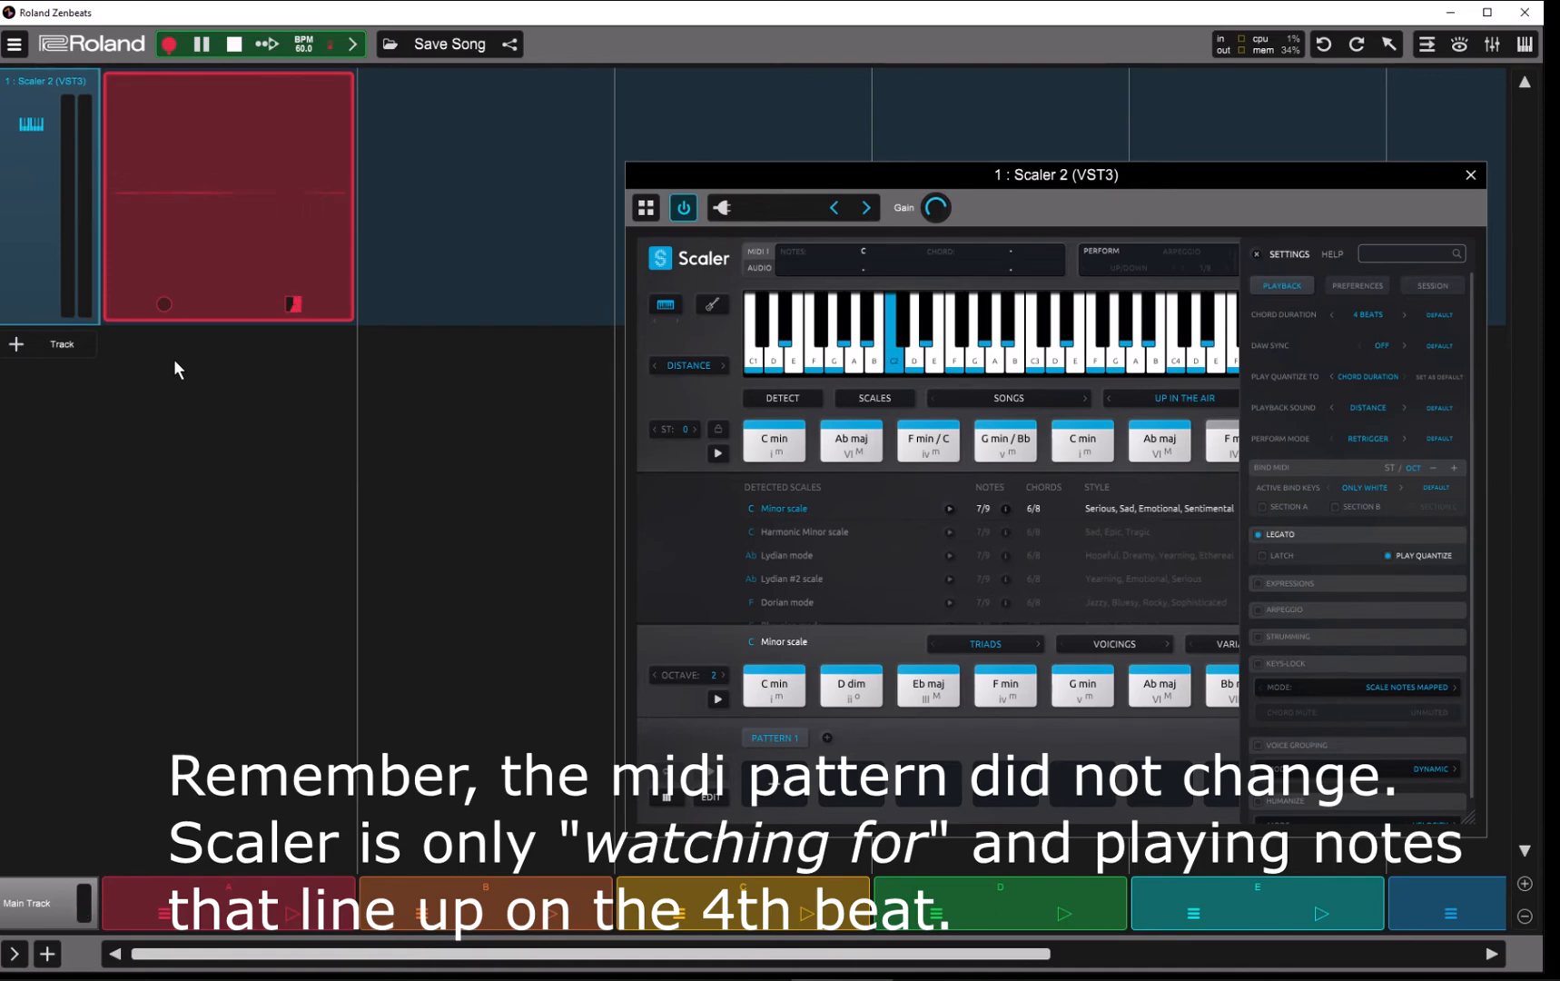
Compare shorter chord durations during playback by setting 2 beats, 1 beat and 1/2 beat in turn
click(1374, 316)
click(1388, 373)
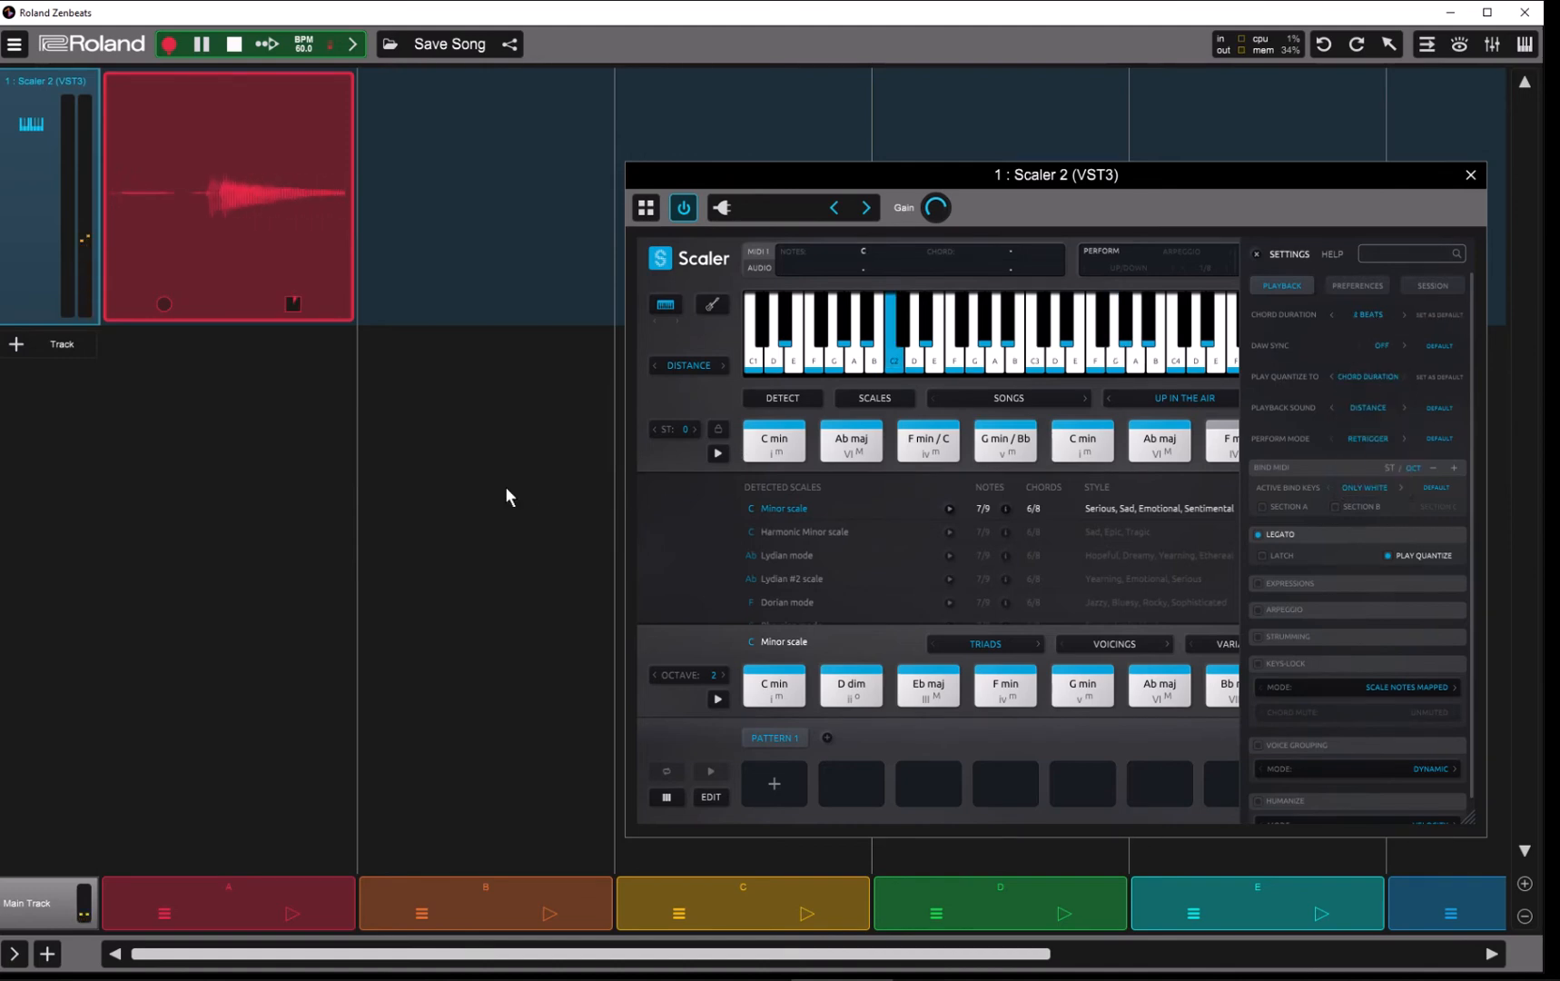
click(1374, 314)
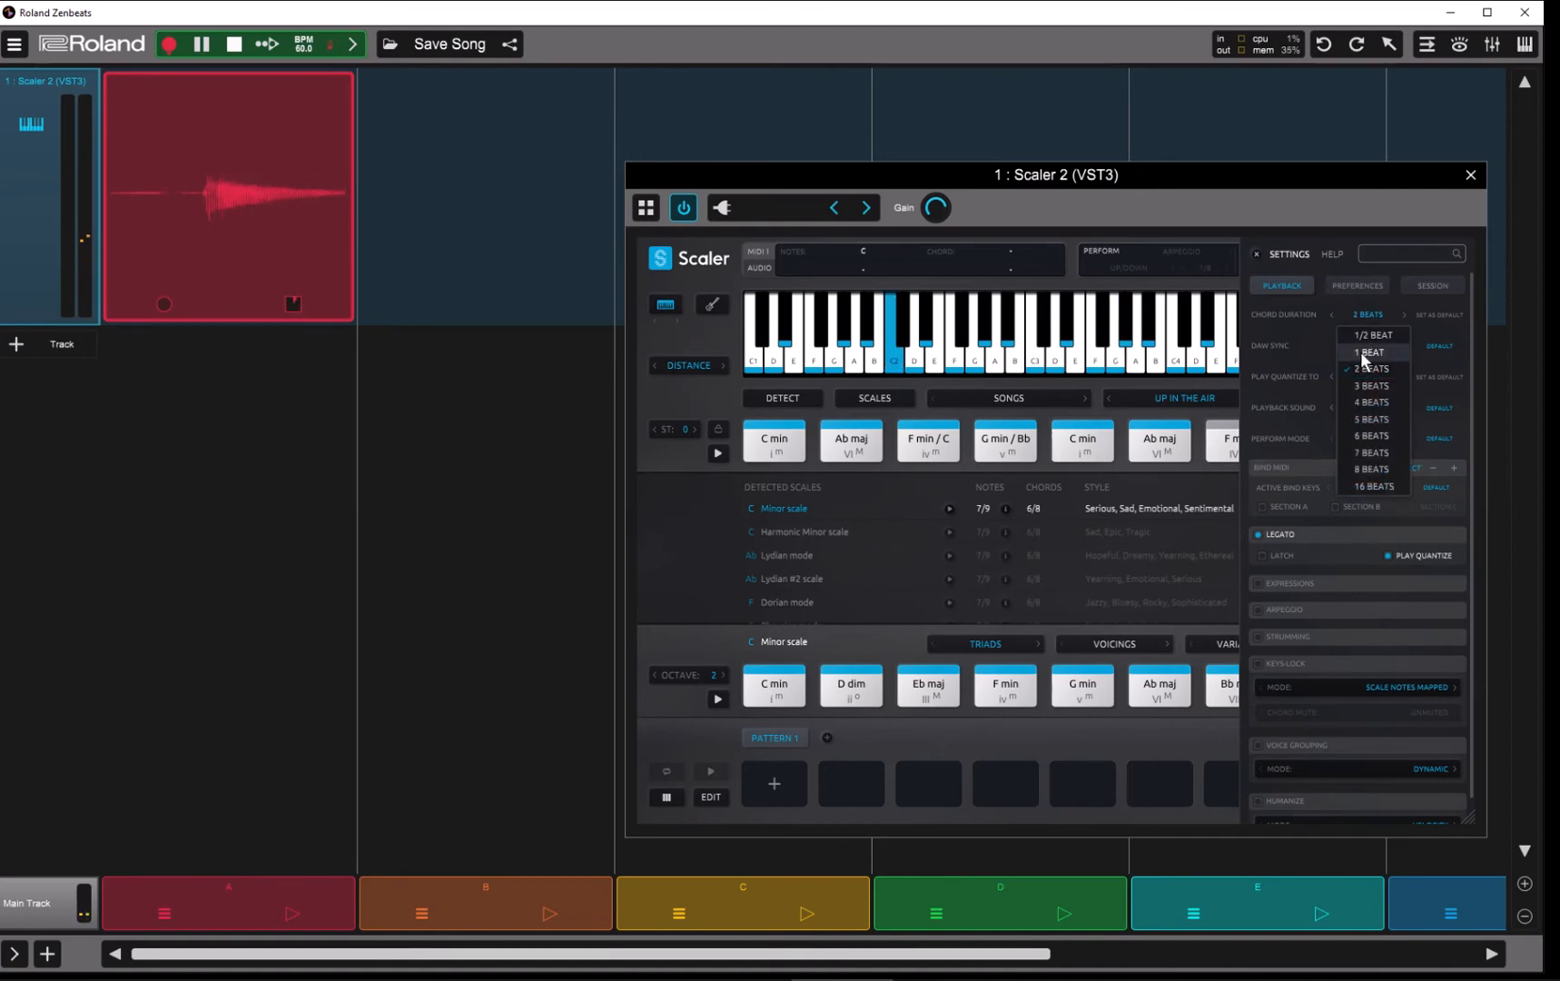
click(1366, 353)
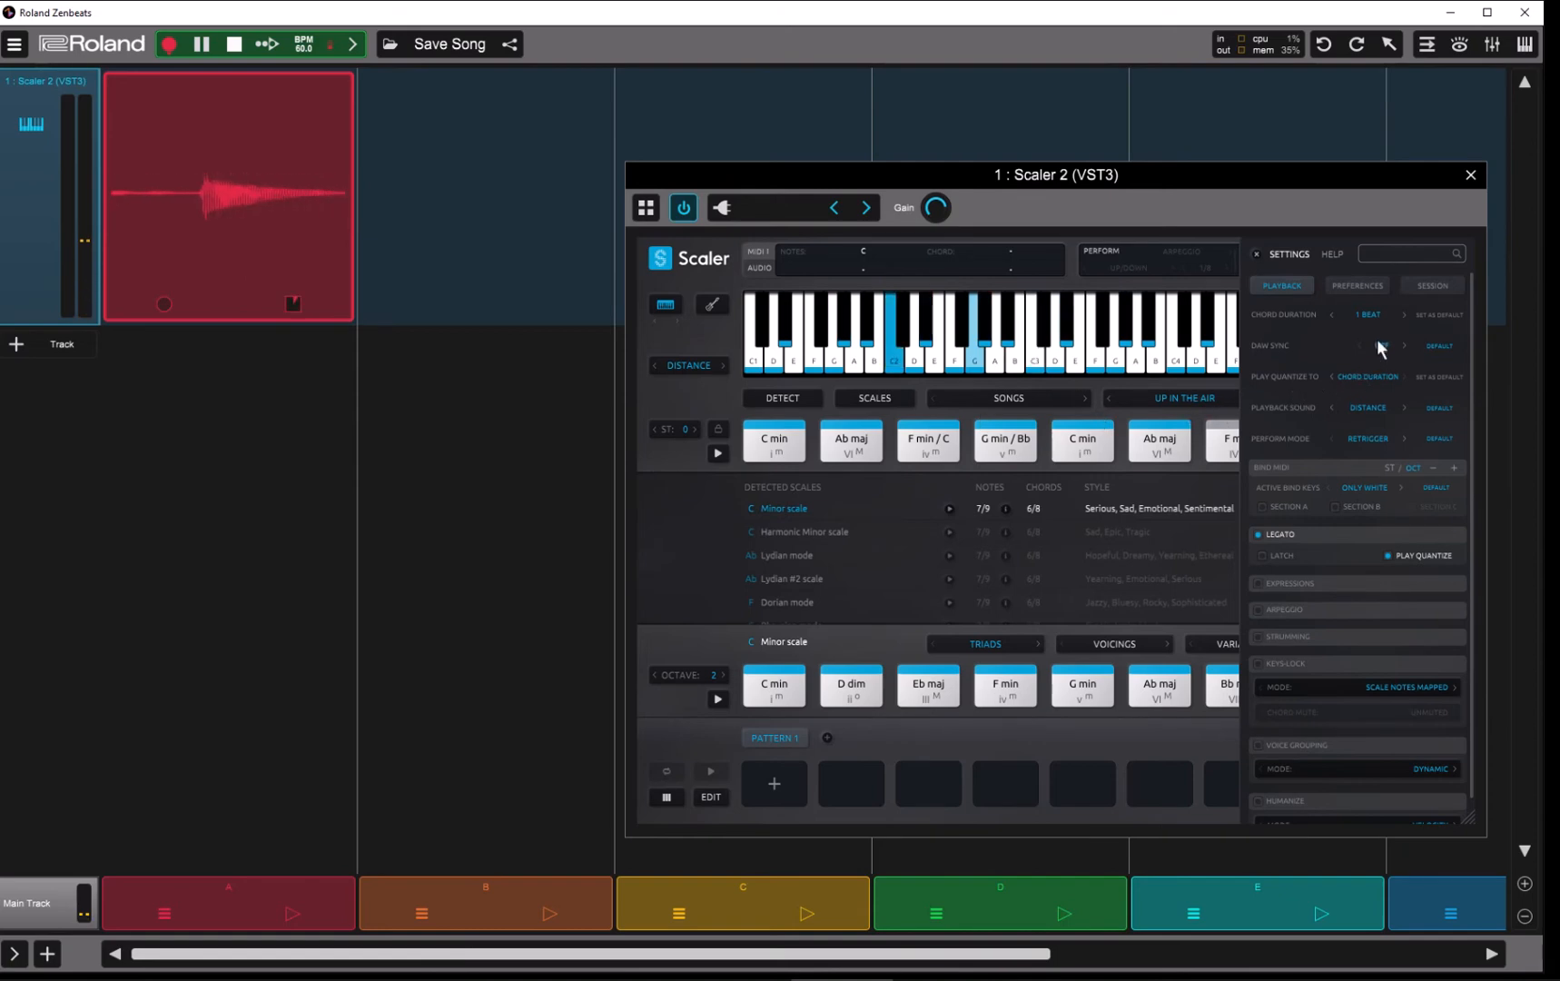
click(1371, 315)
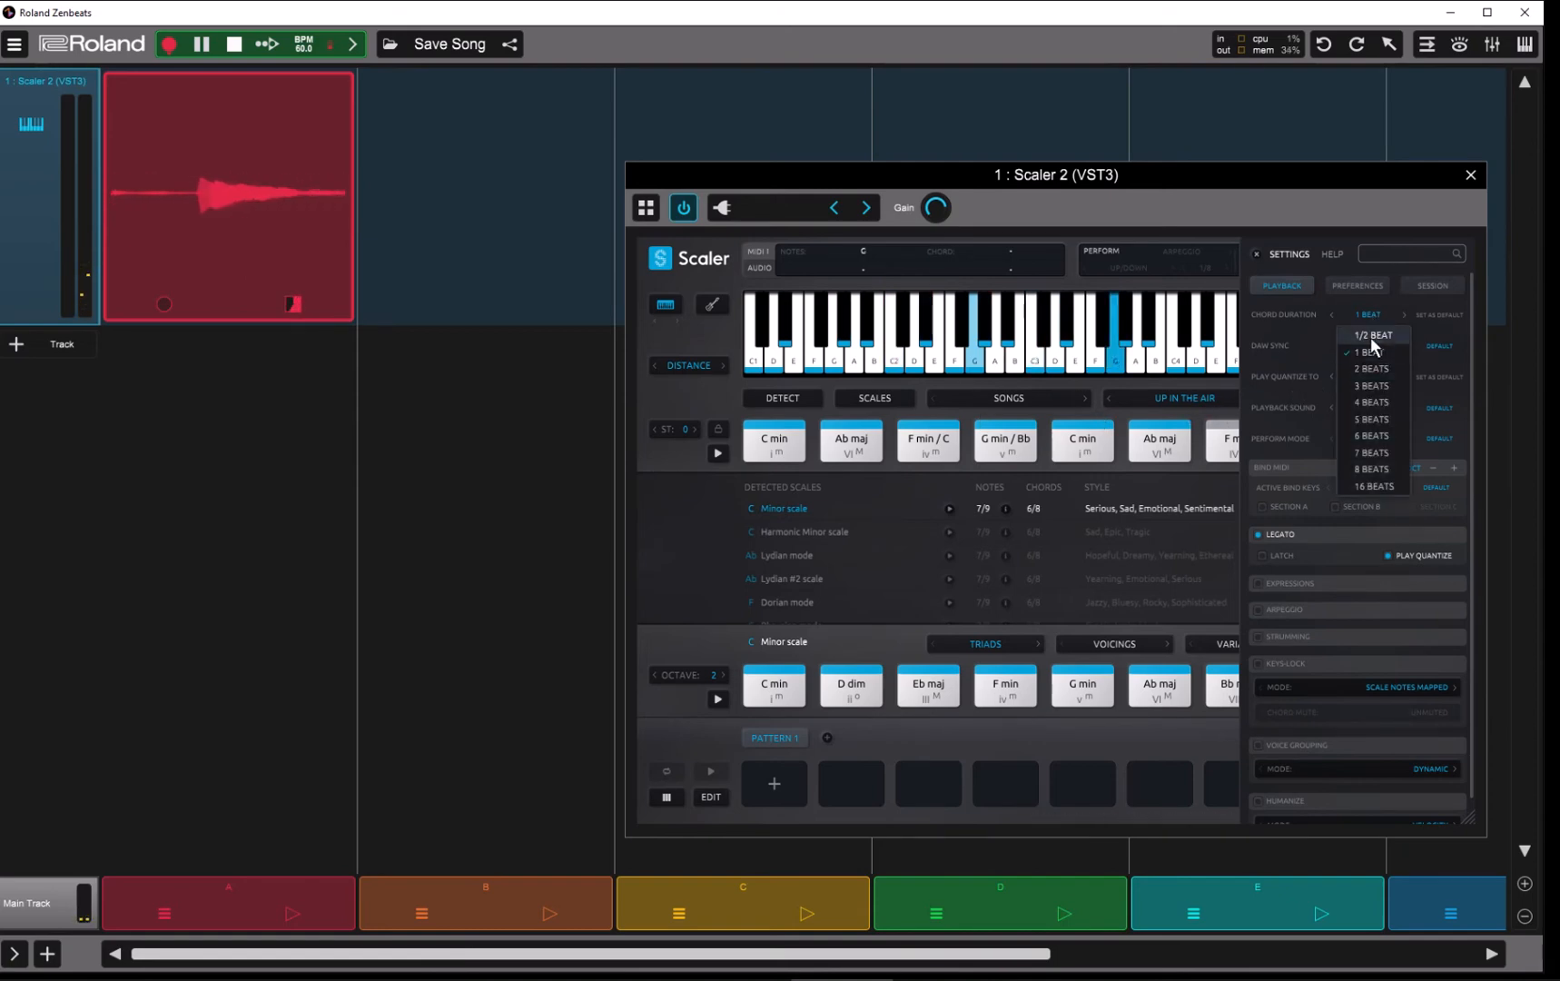
click(1368, 335)
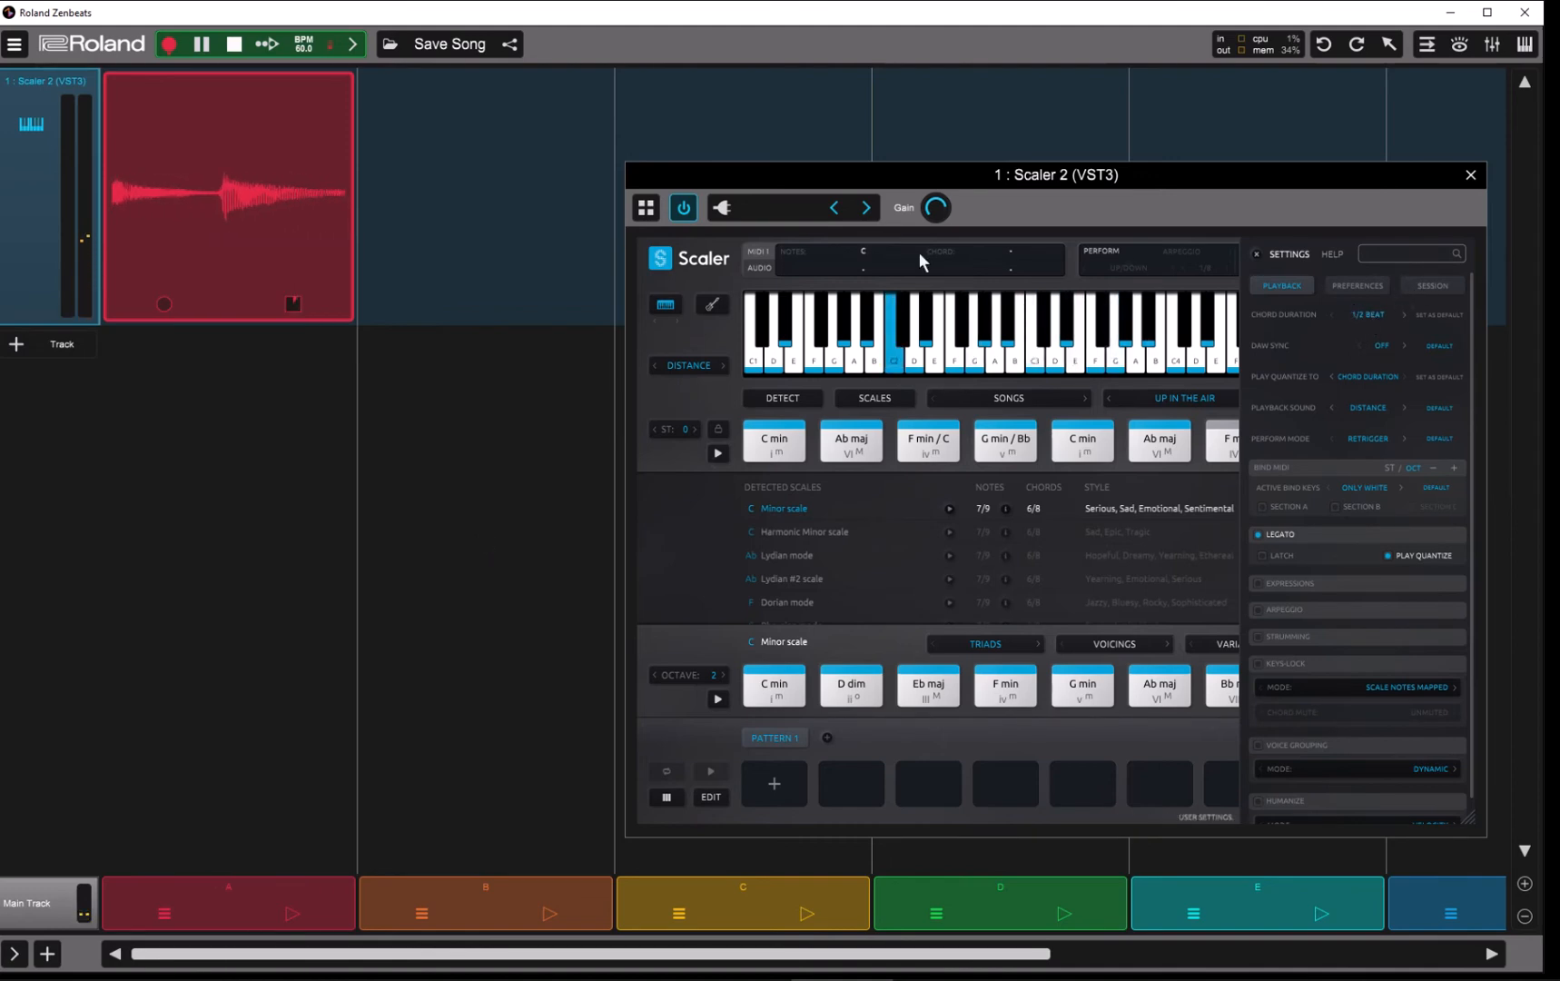
Open the first clip's pattern in the note editor and set Scaler's chord duration to 4 beats
click(250, 99)
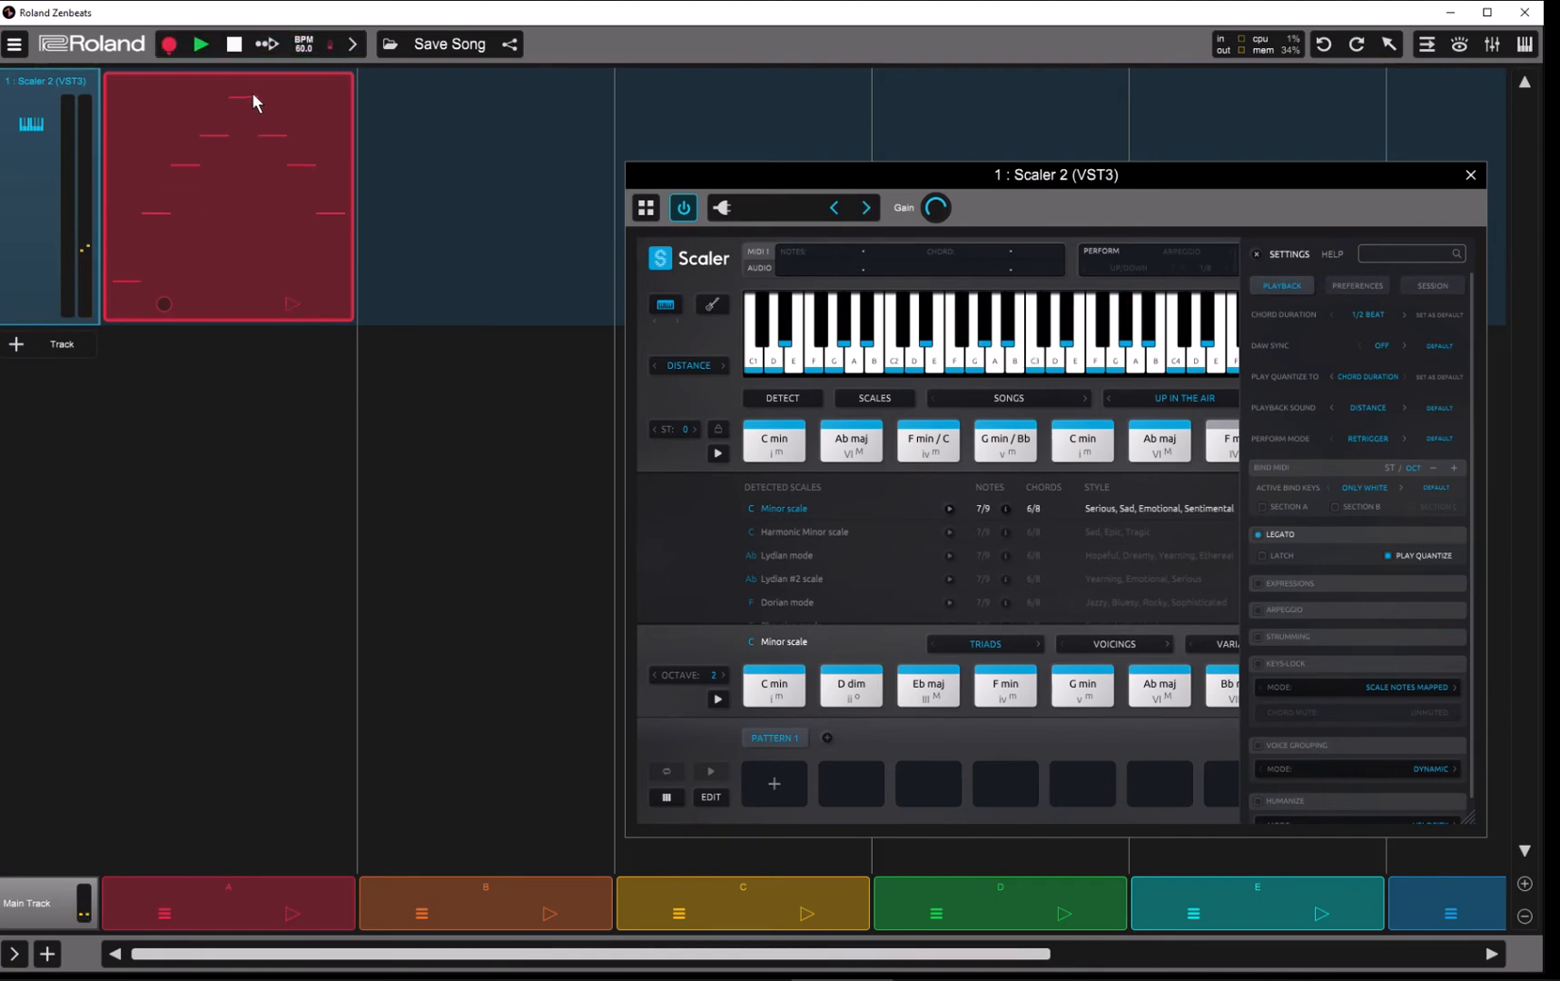
double_click(252, 91)
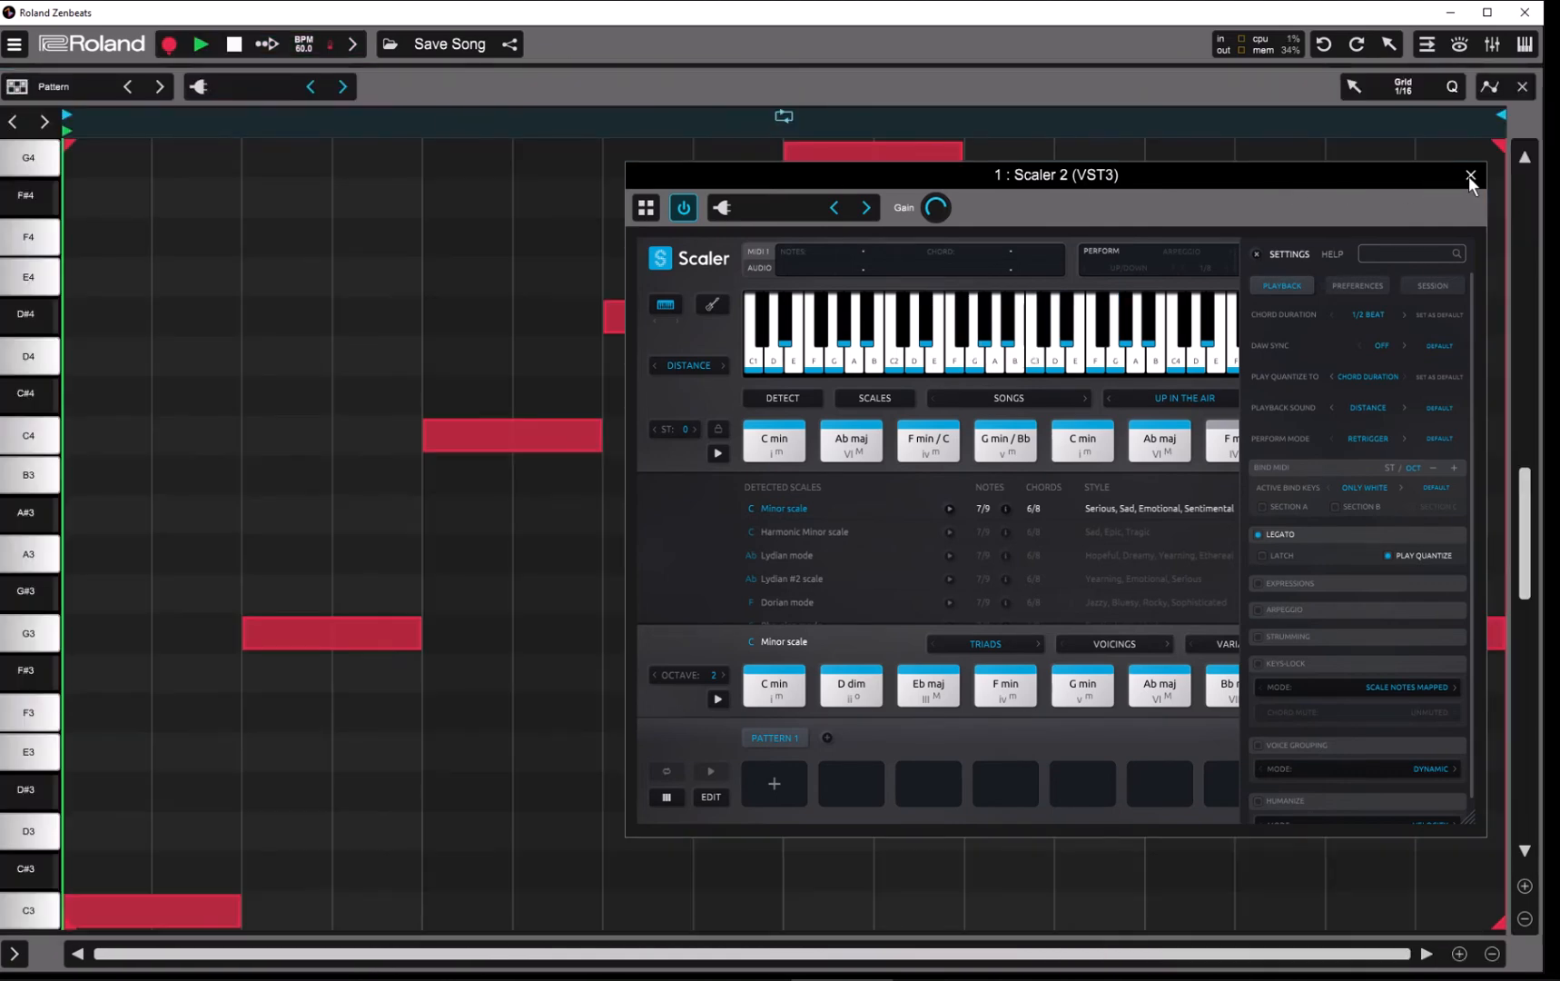
click(1370, 314)
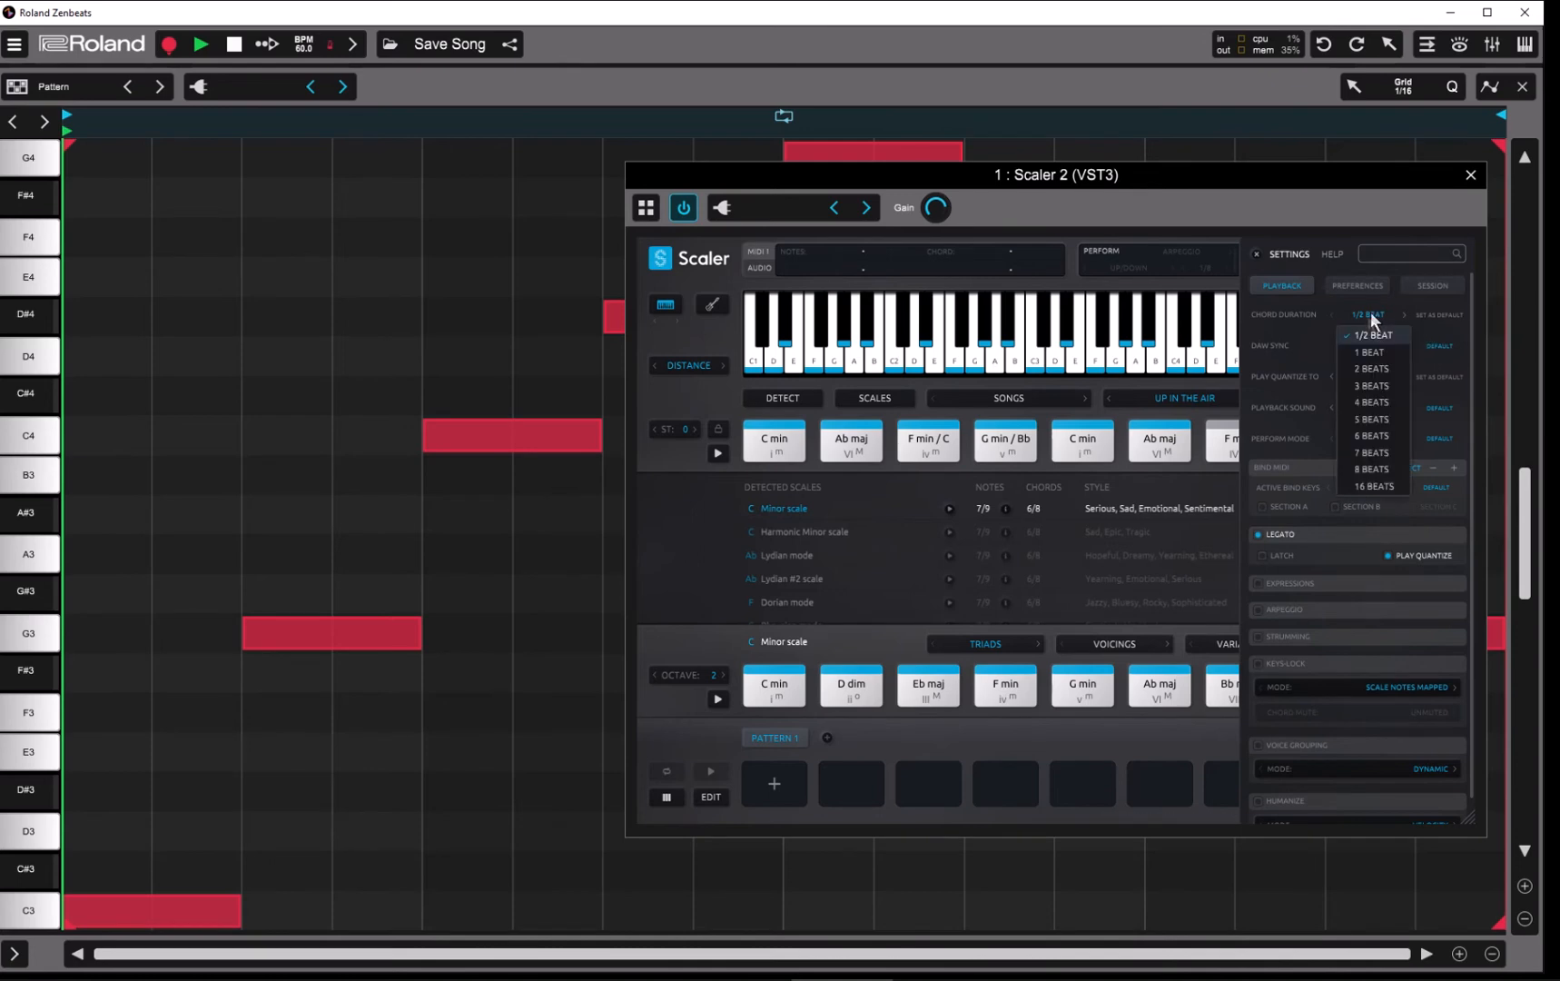
click(1374, 402)
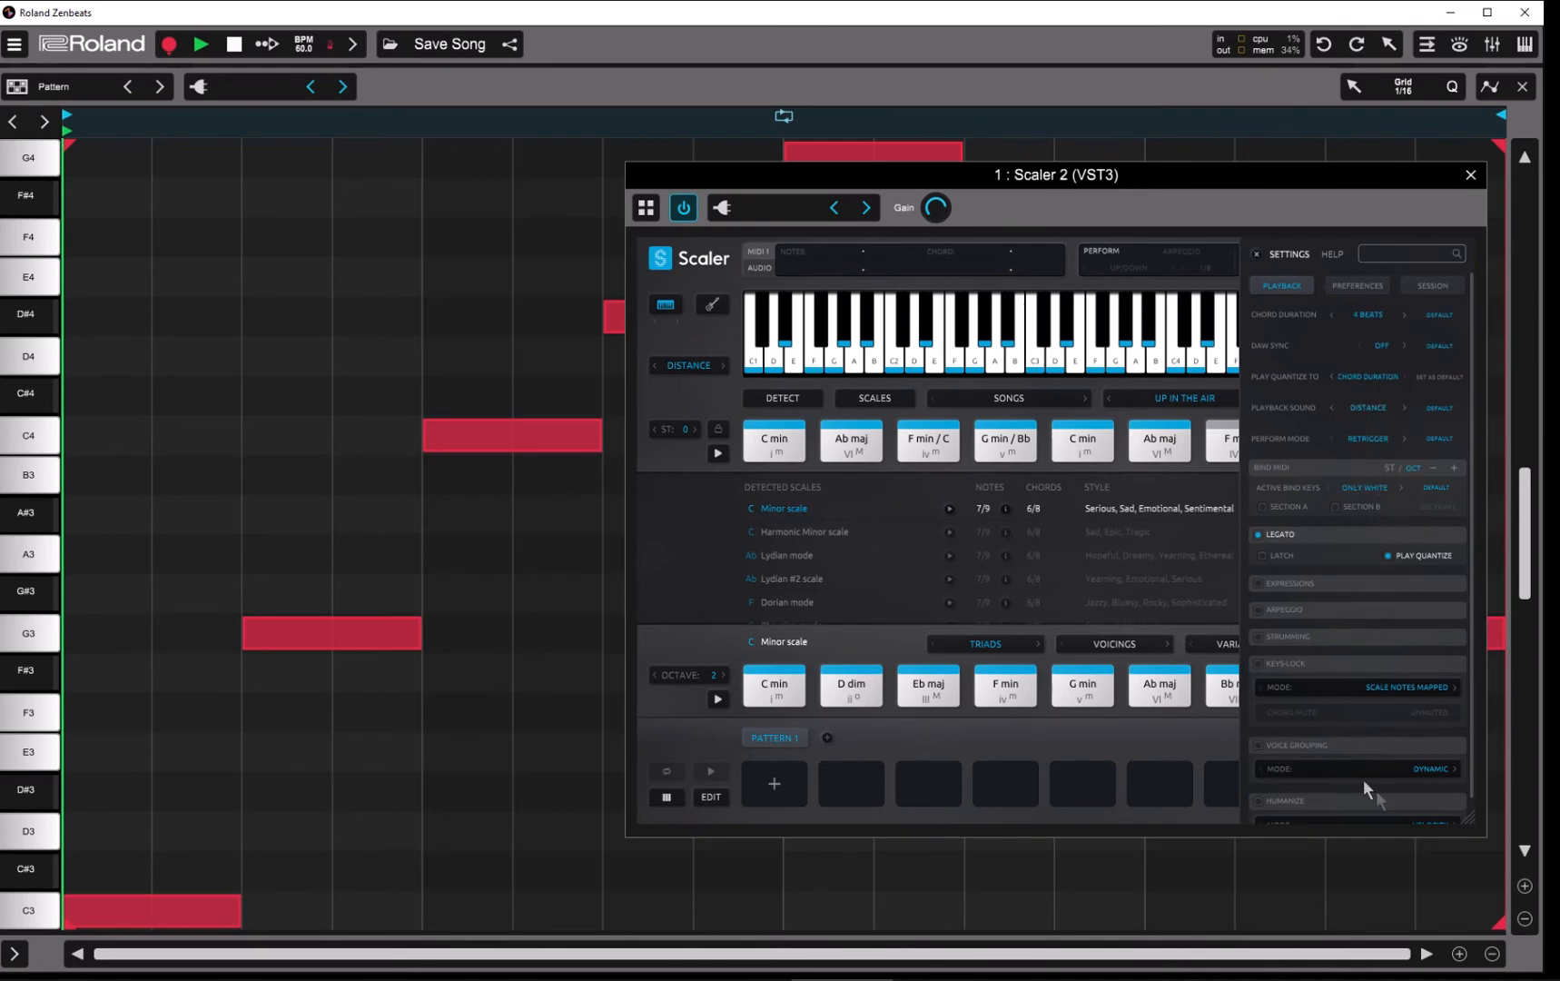
click(1492, 953)
click(1492, 953)
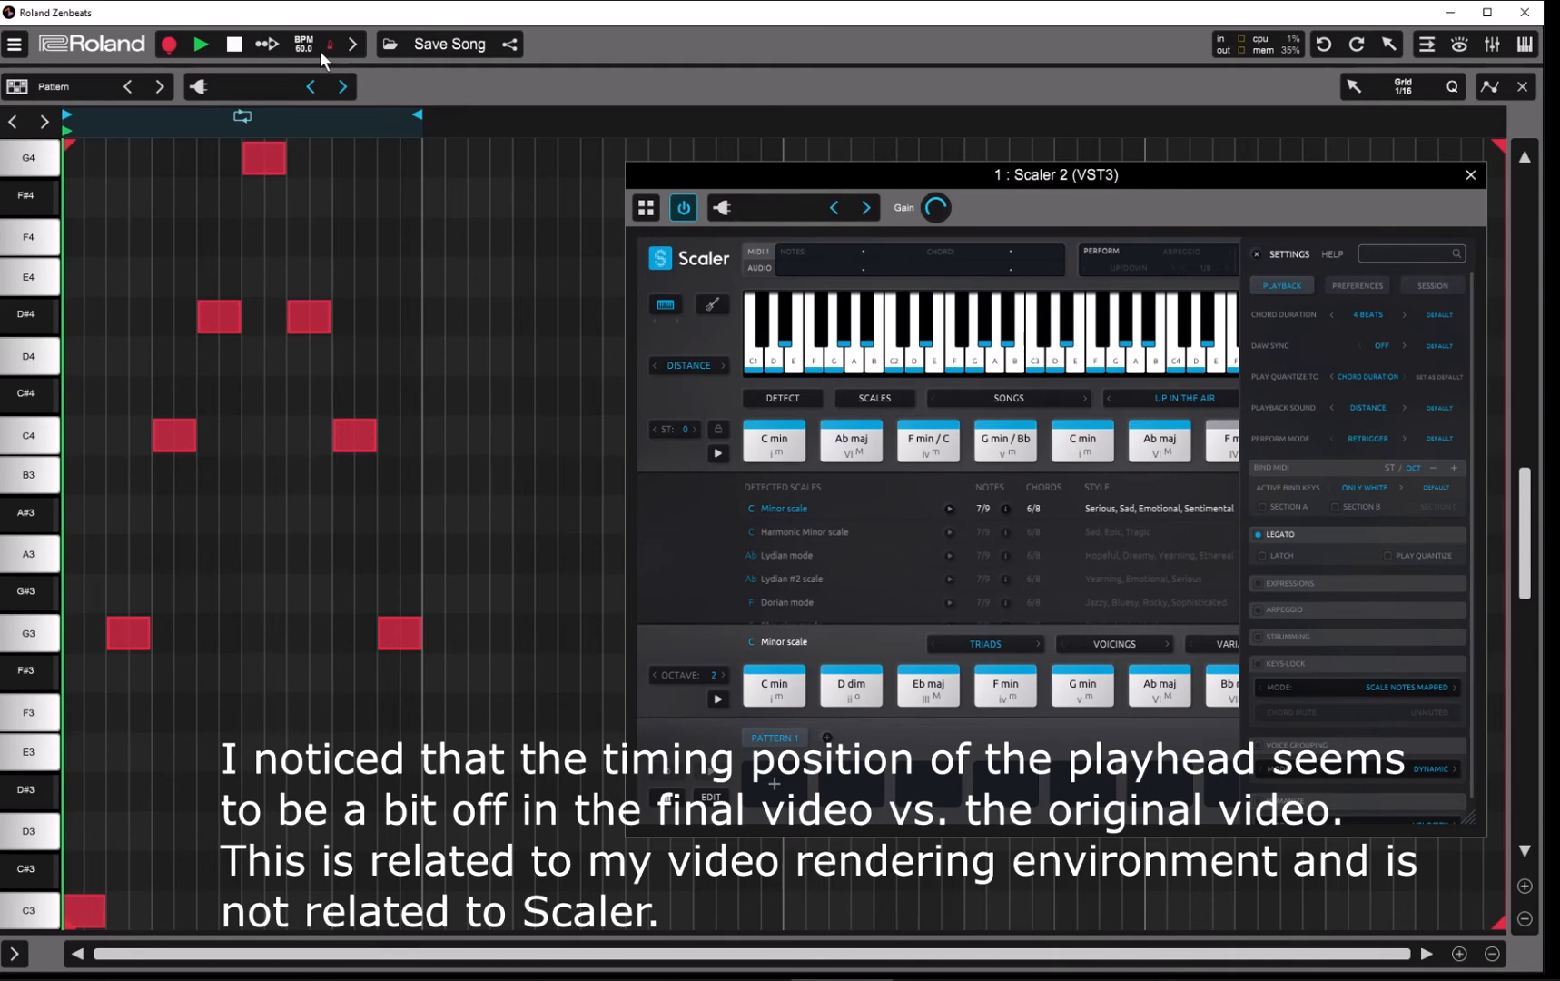
Play the pattern, enabling Legato's Play Quantize and setting the chord duration to 1/2 beat while it runs
click(216, 45)
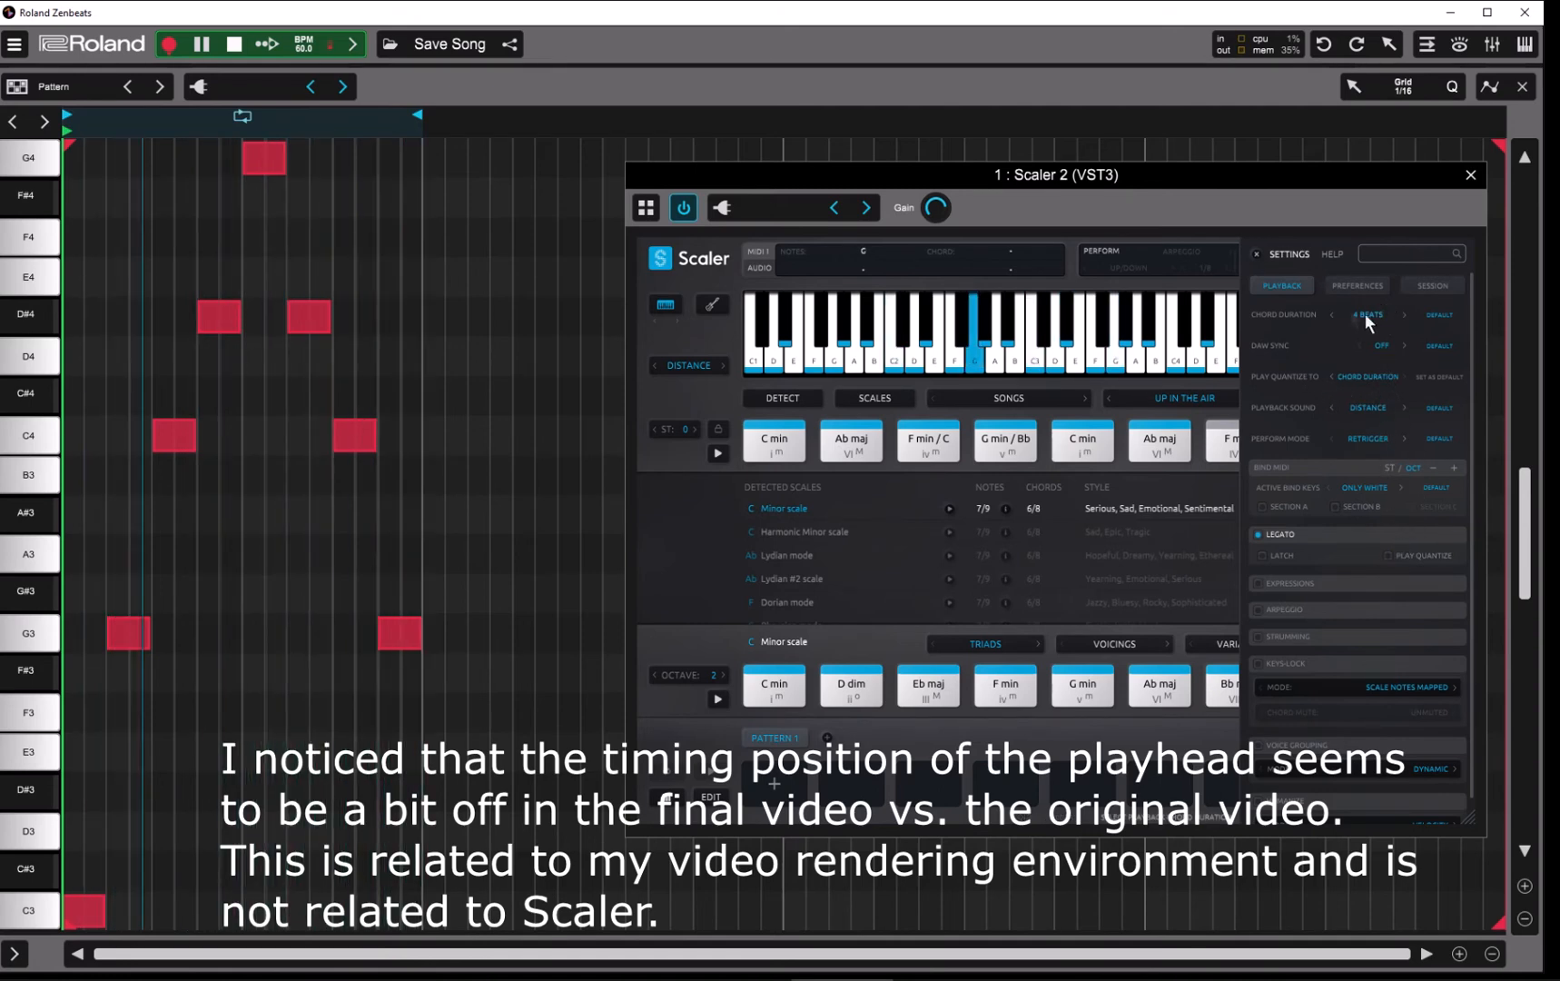
click(1388, 556)
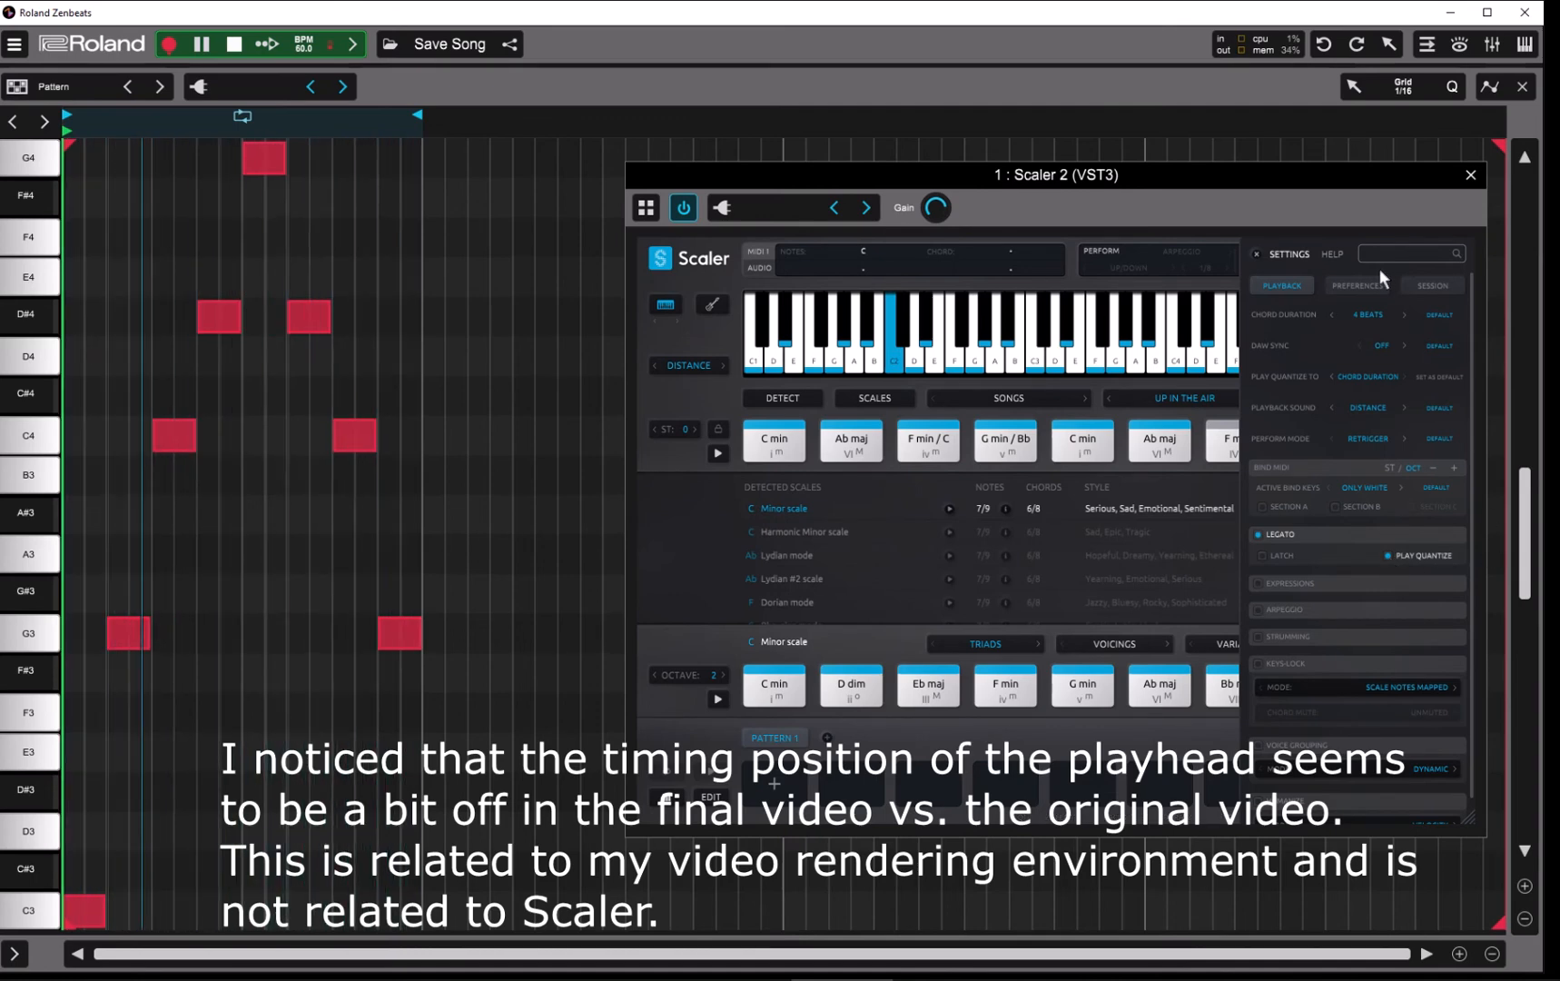
click(1372, 312)
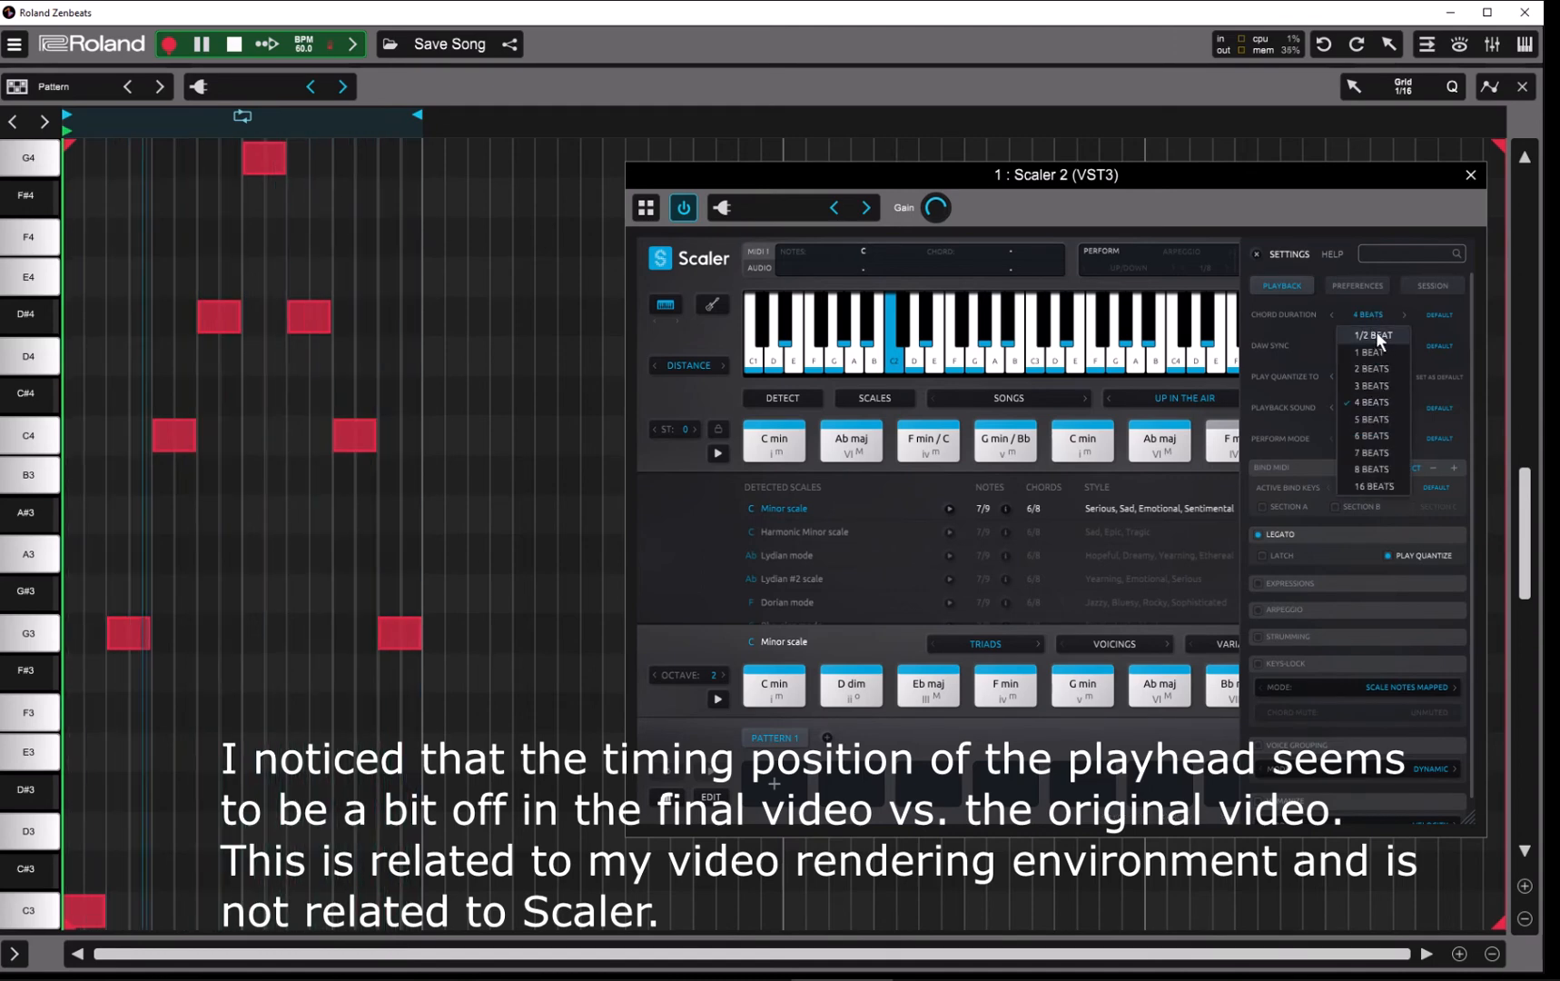
click(1374, 334)
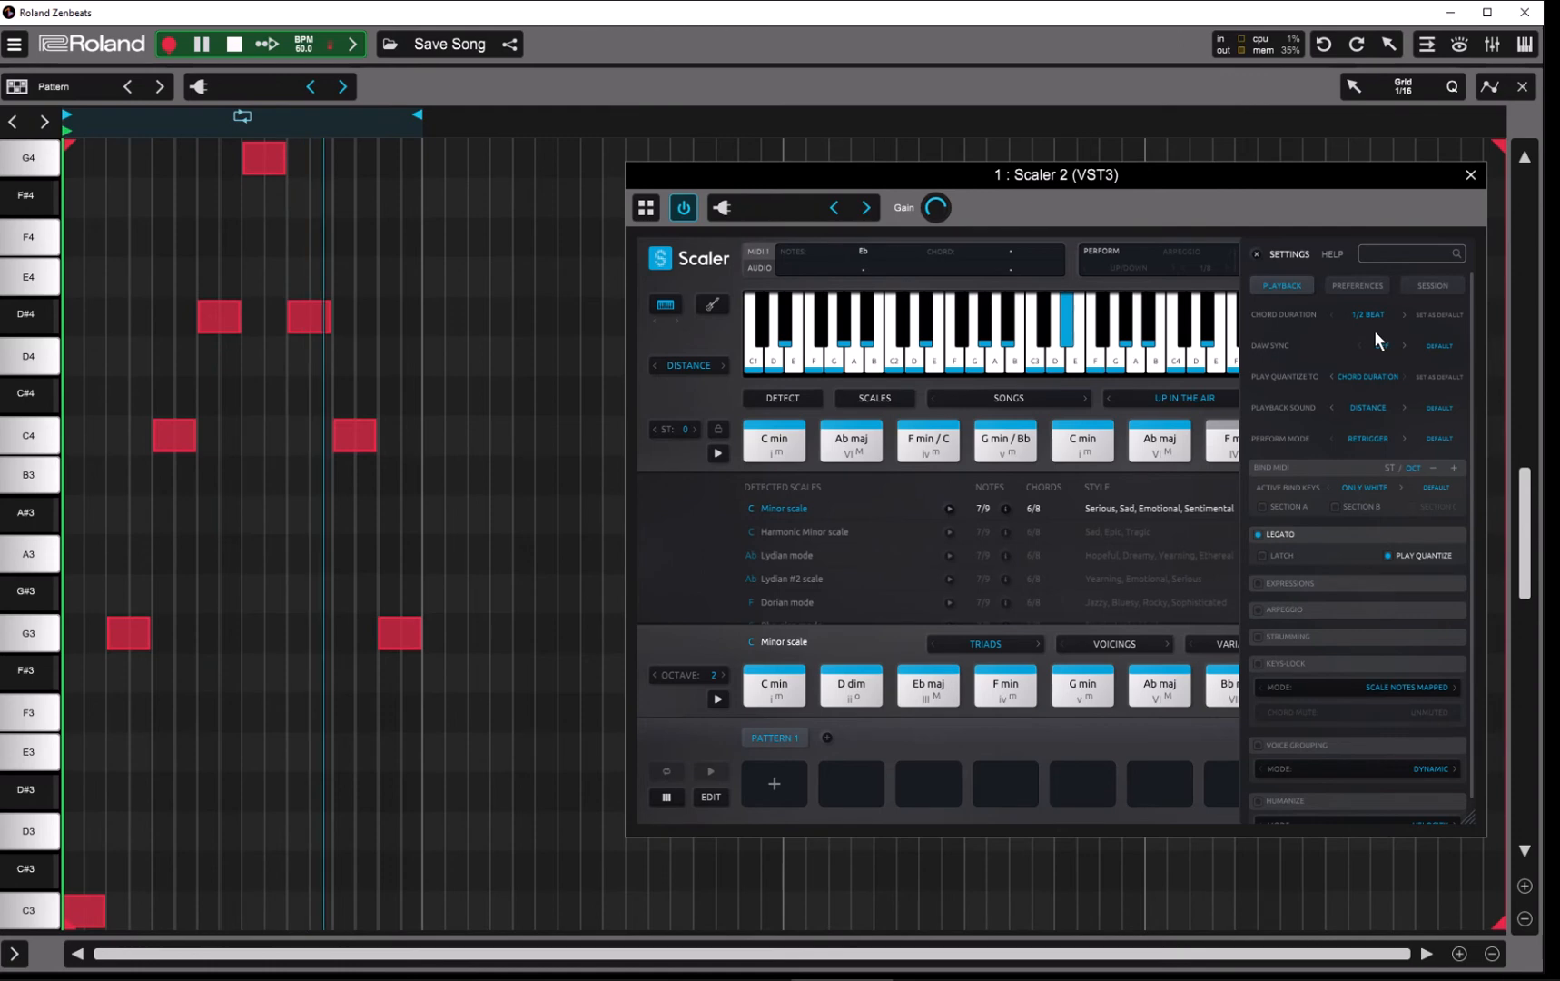
Turn off Legato's Play Quantize to compare the sound, and stop the pattern's playback
click(1389, 553)
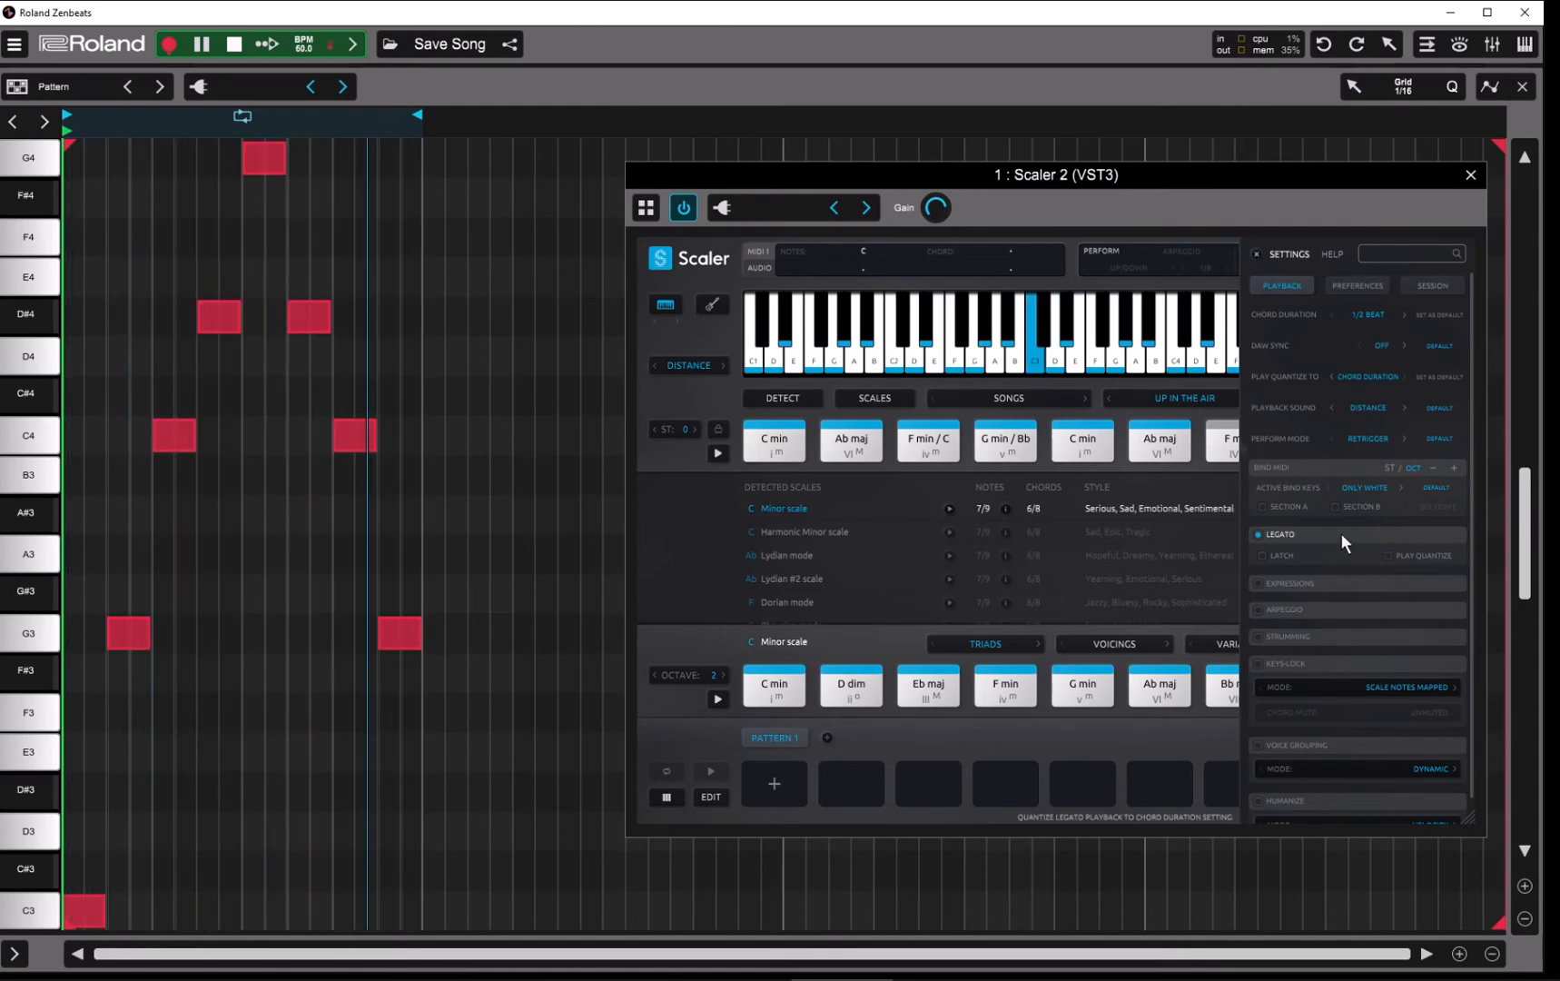
click(232, 45)
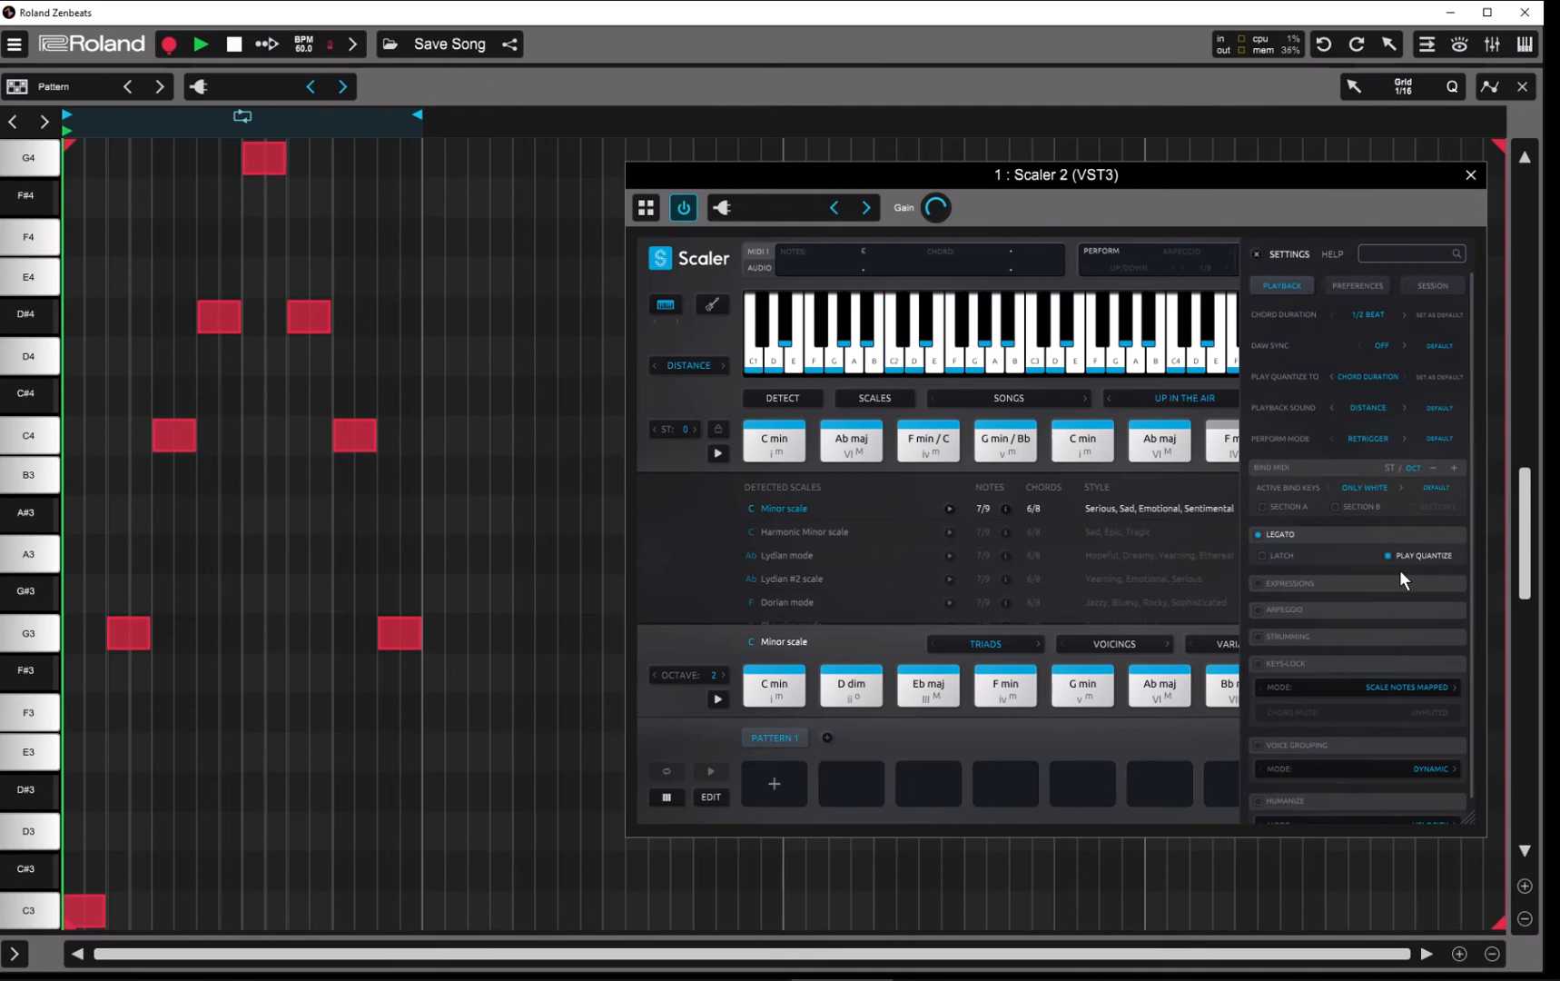
Review Scaler's chord duration choices and set the chord duration to 2 beats
click(1368, 316)
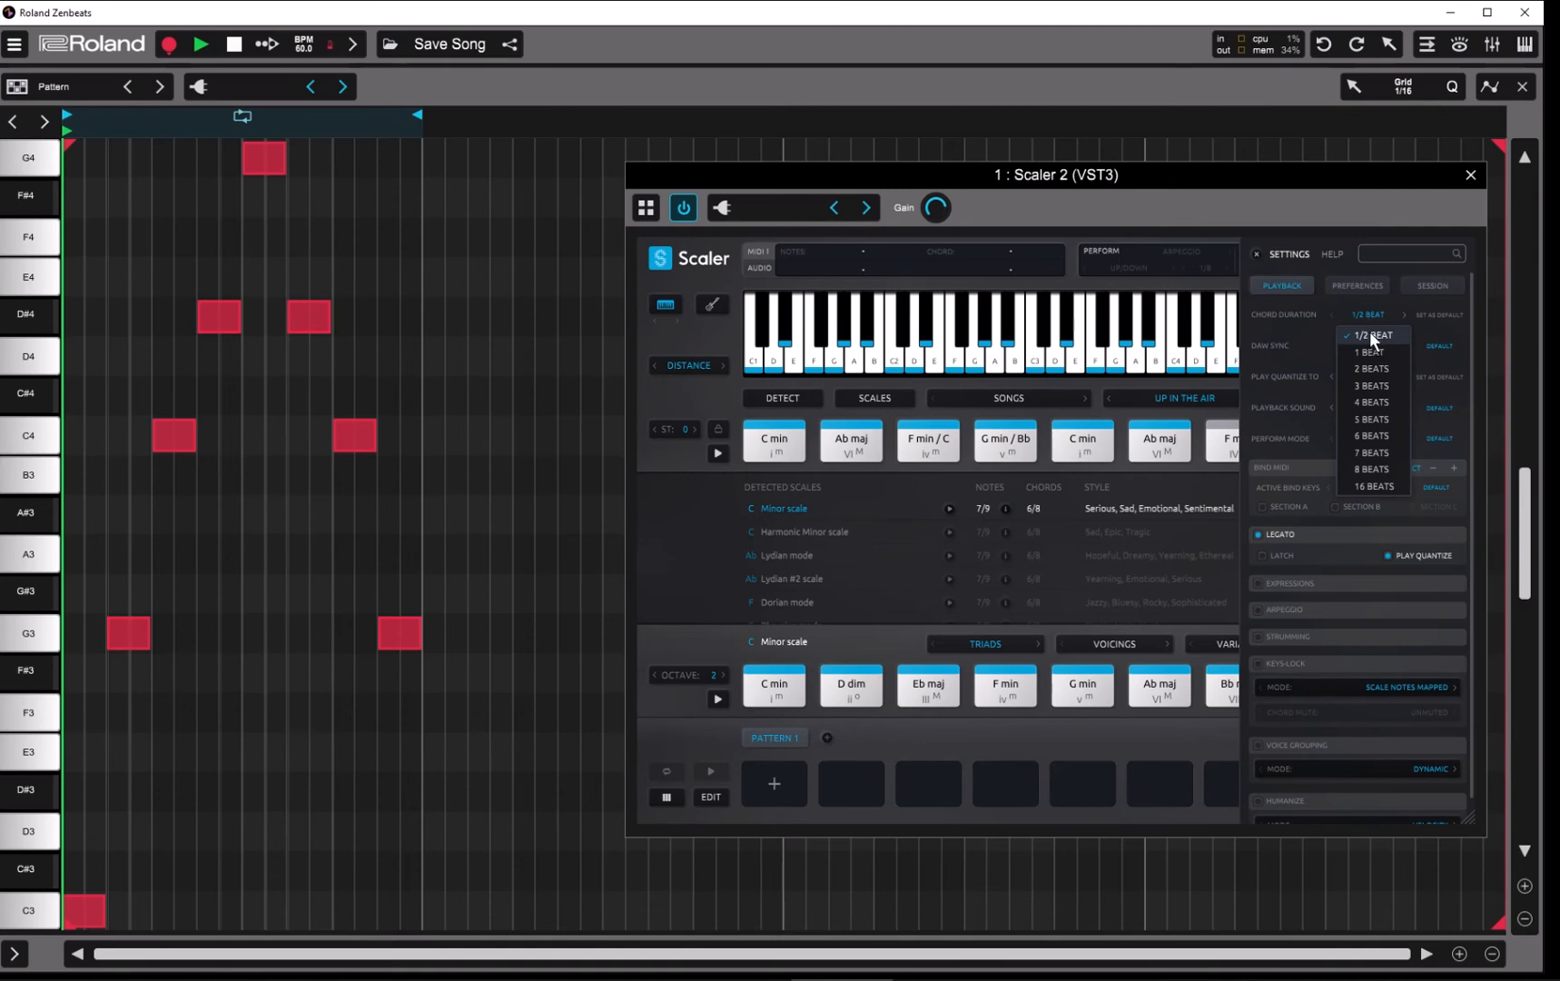
click(1370, 333)
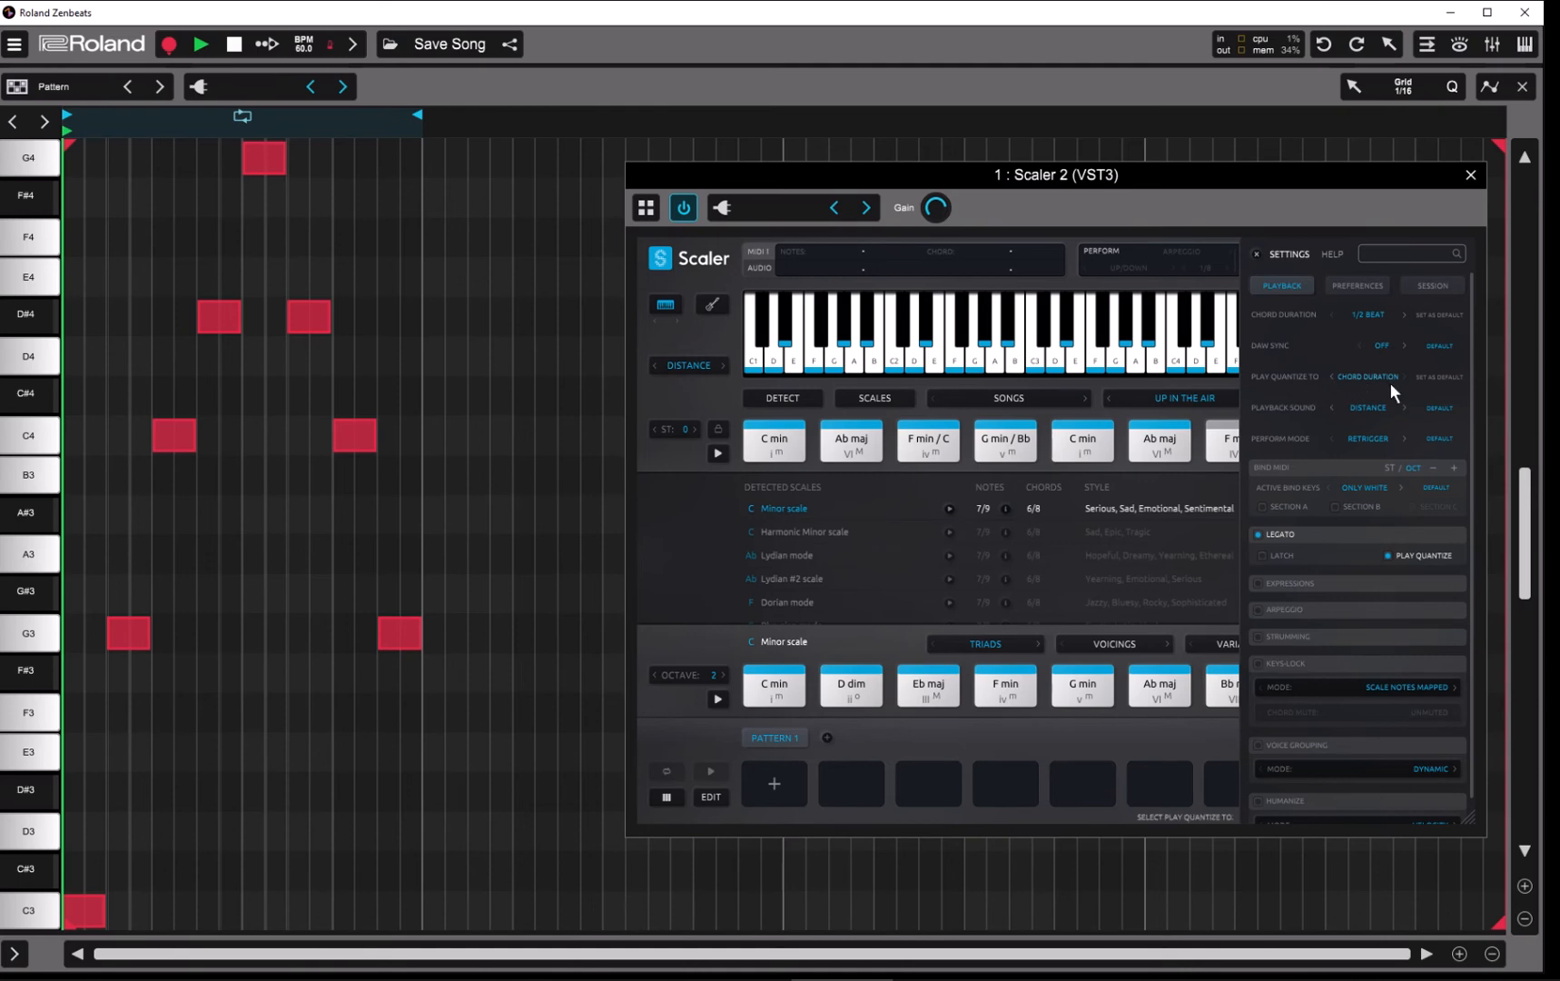
click(1368, 314)
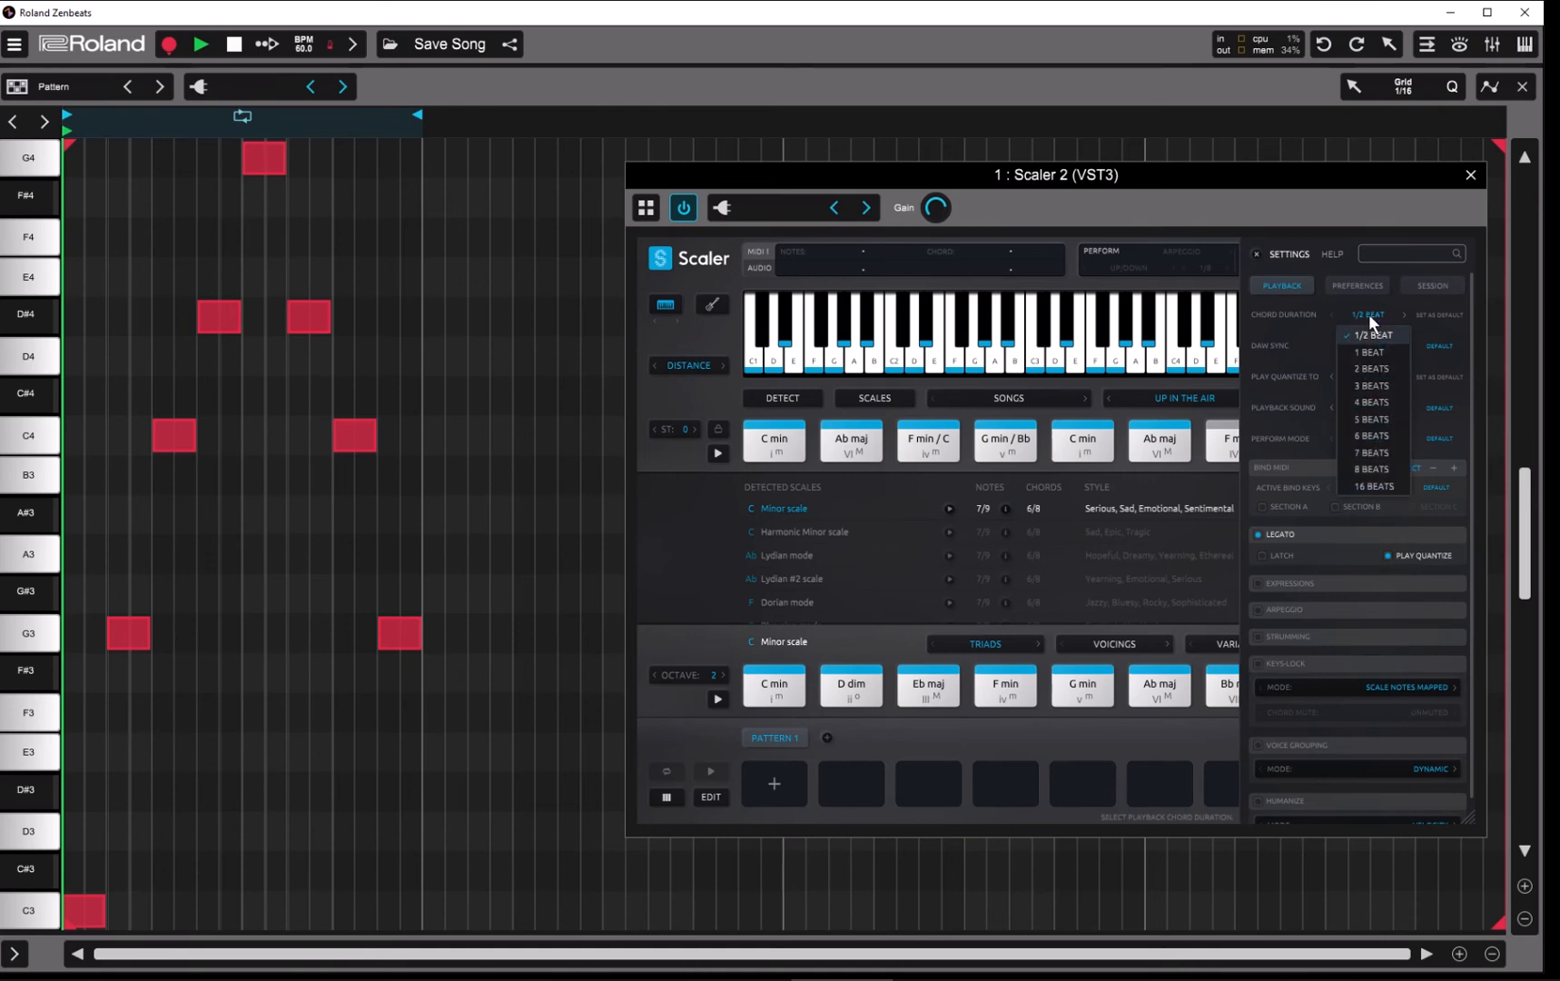
click(1370, 370)
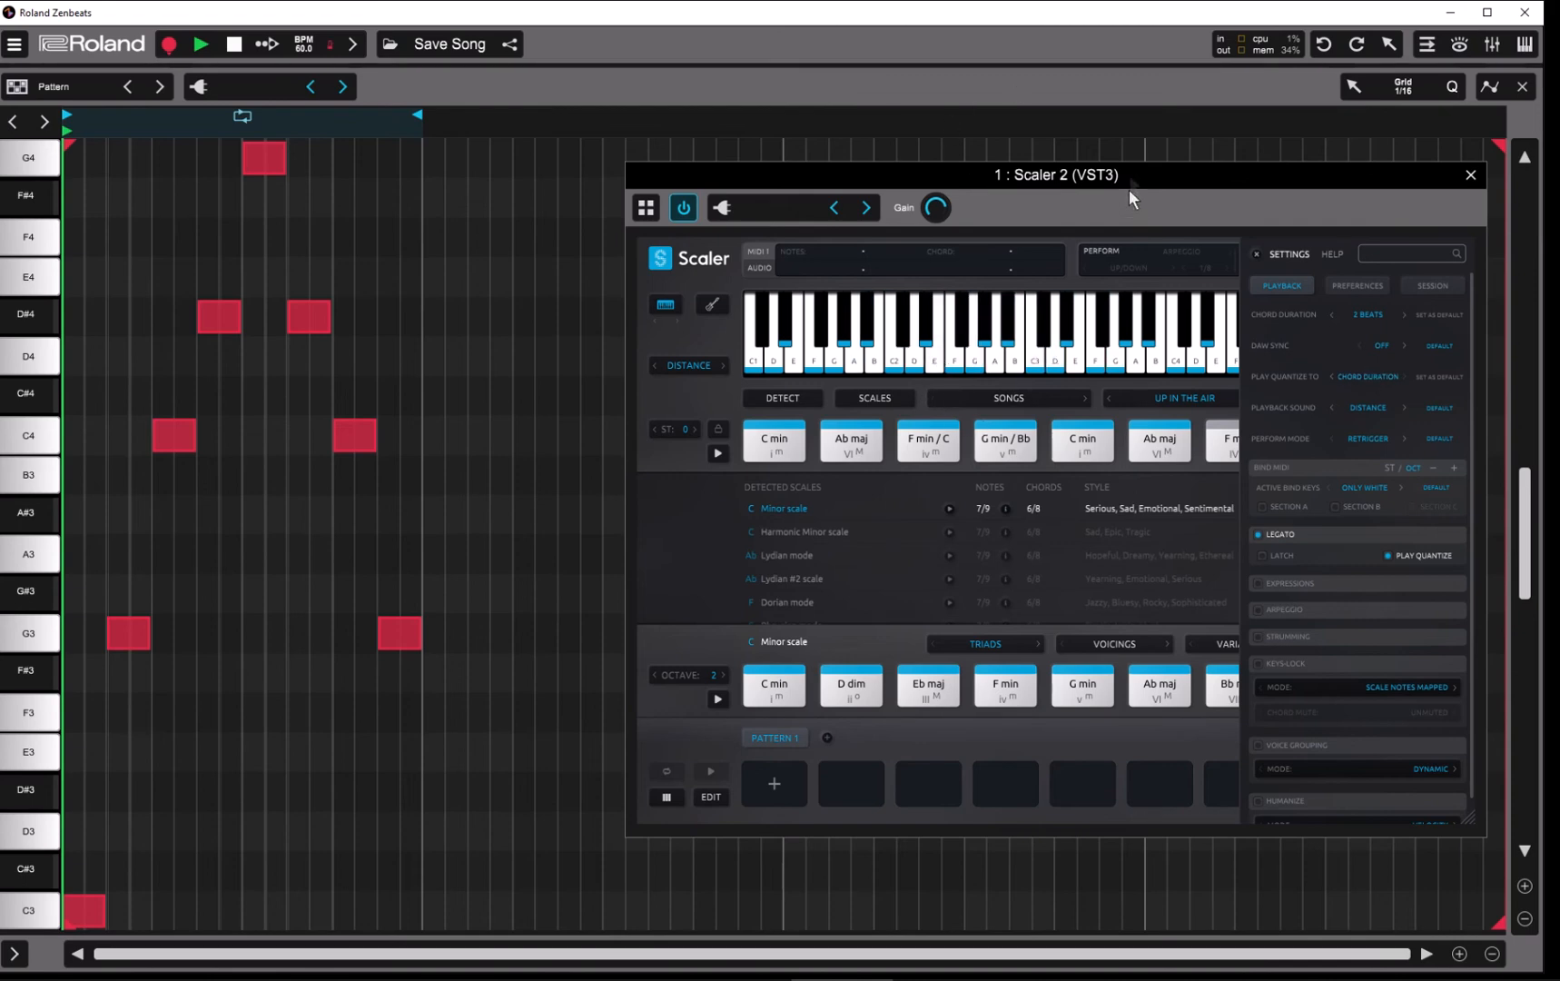
Reposition the Scaler window, close its settings and enable MIDI binding for section A
drag(1131, 173, 1015, 167)
click(1140, 248)
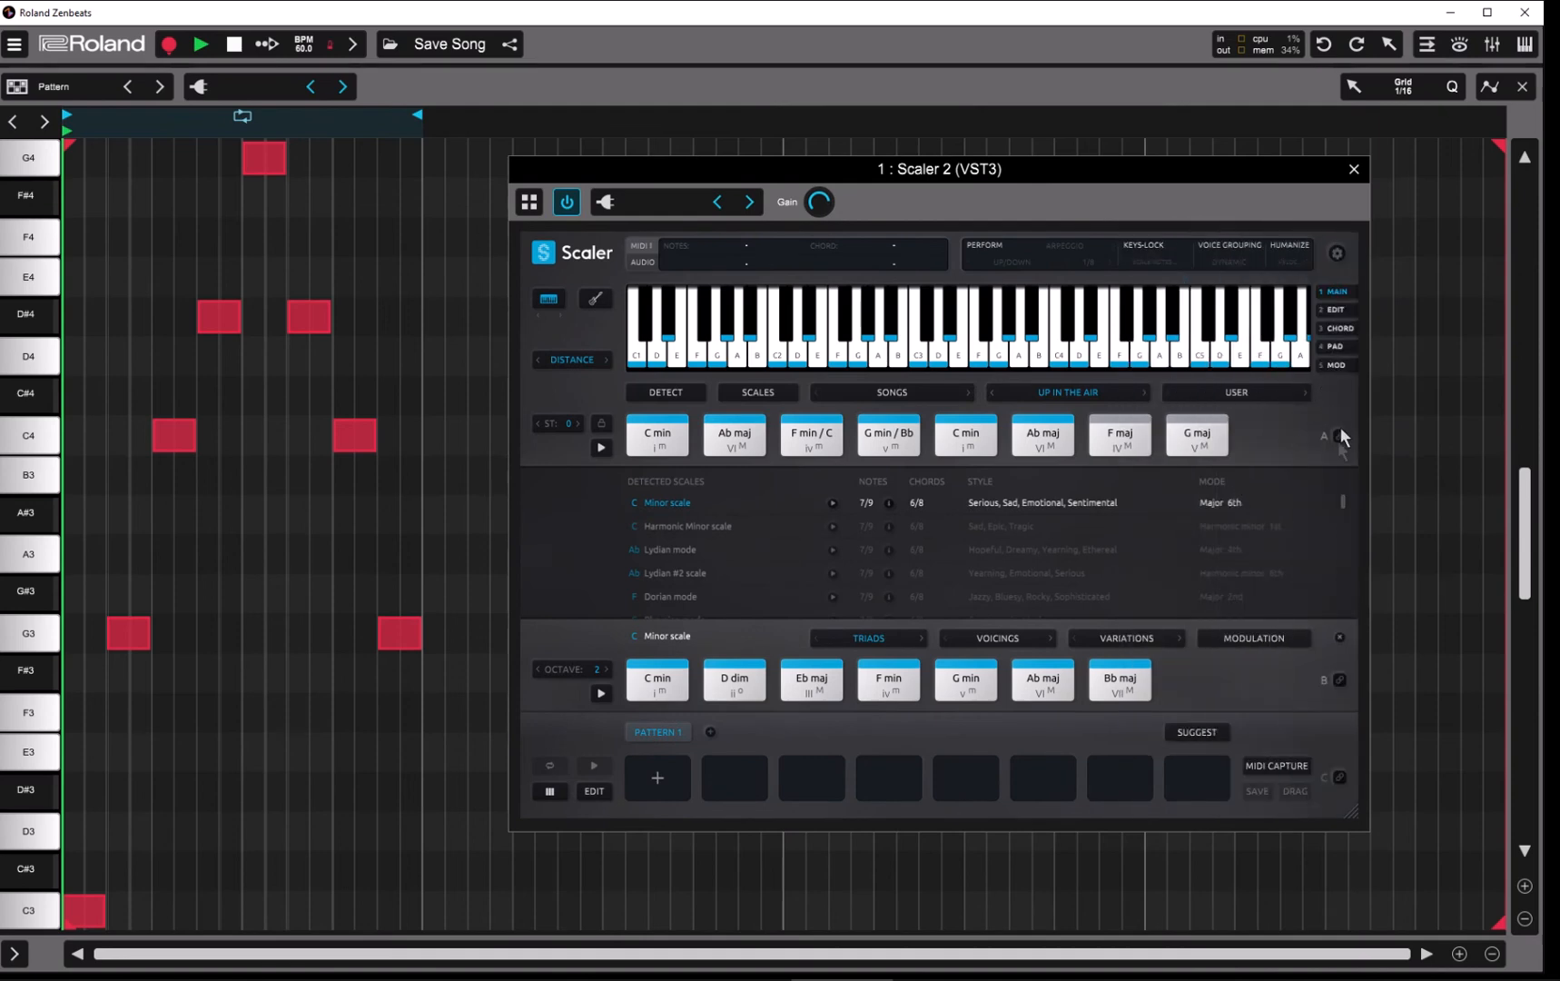
click(1342, 434)
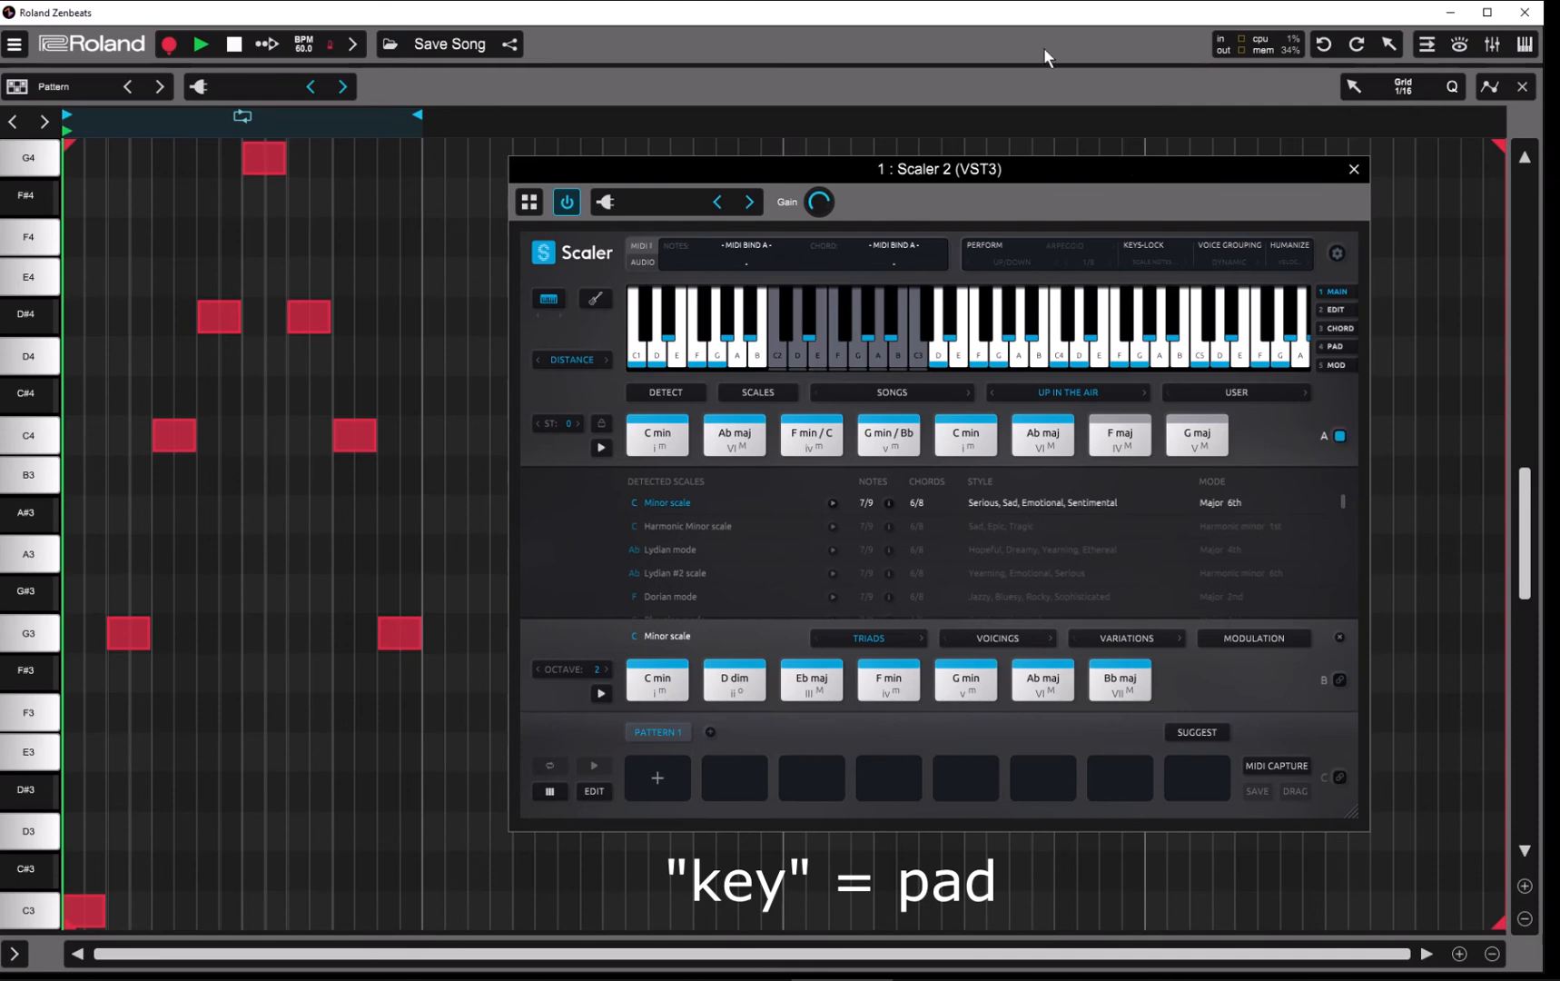
Set Scaler's chord duration to 4 beats, close the settings and turn off MIDI binding for section A
click(1340, 247)
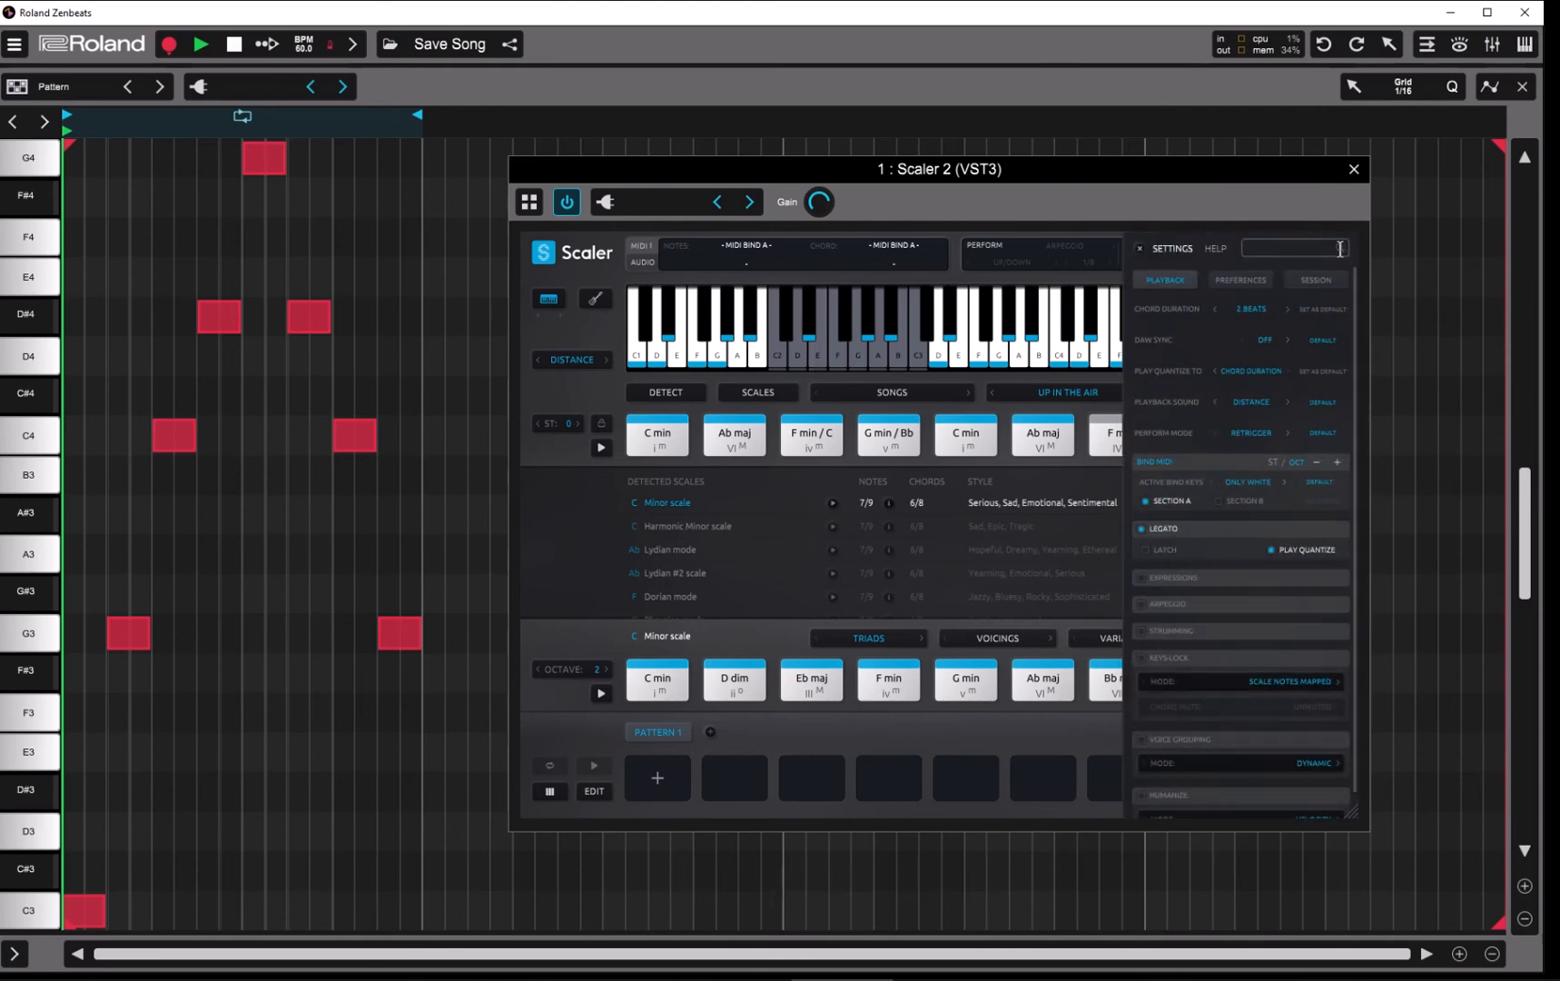
click(1253, 309)
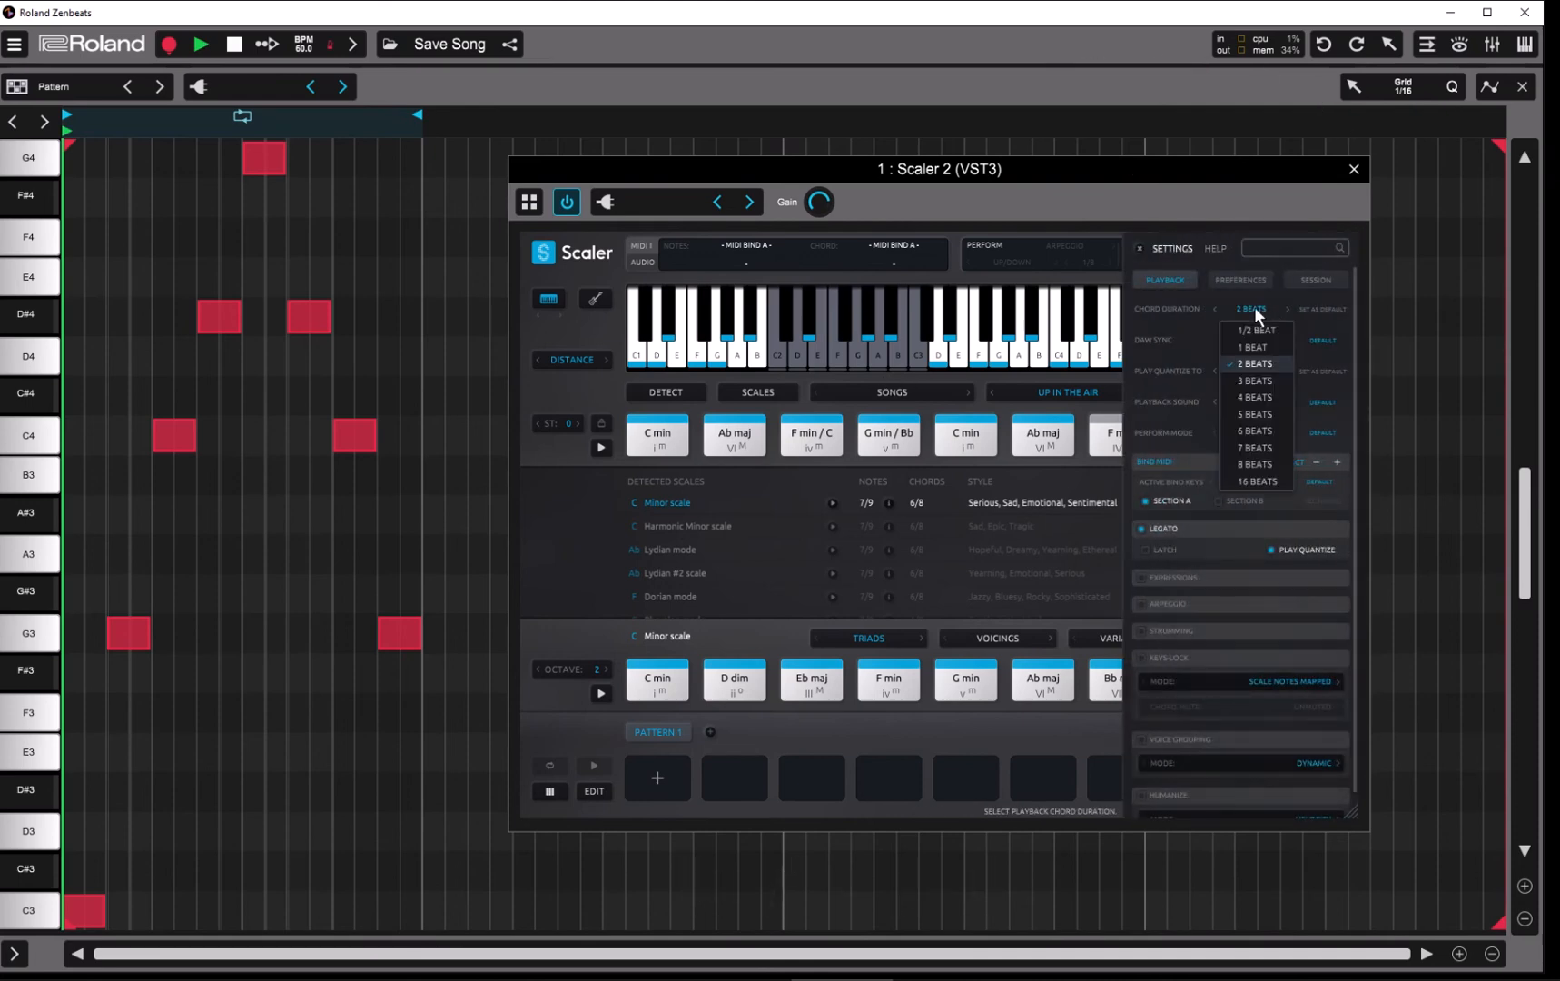
click(1258, 397)
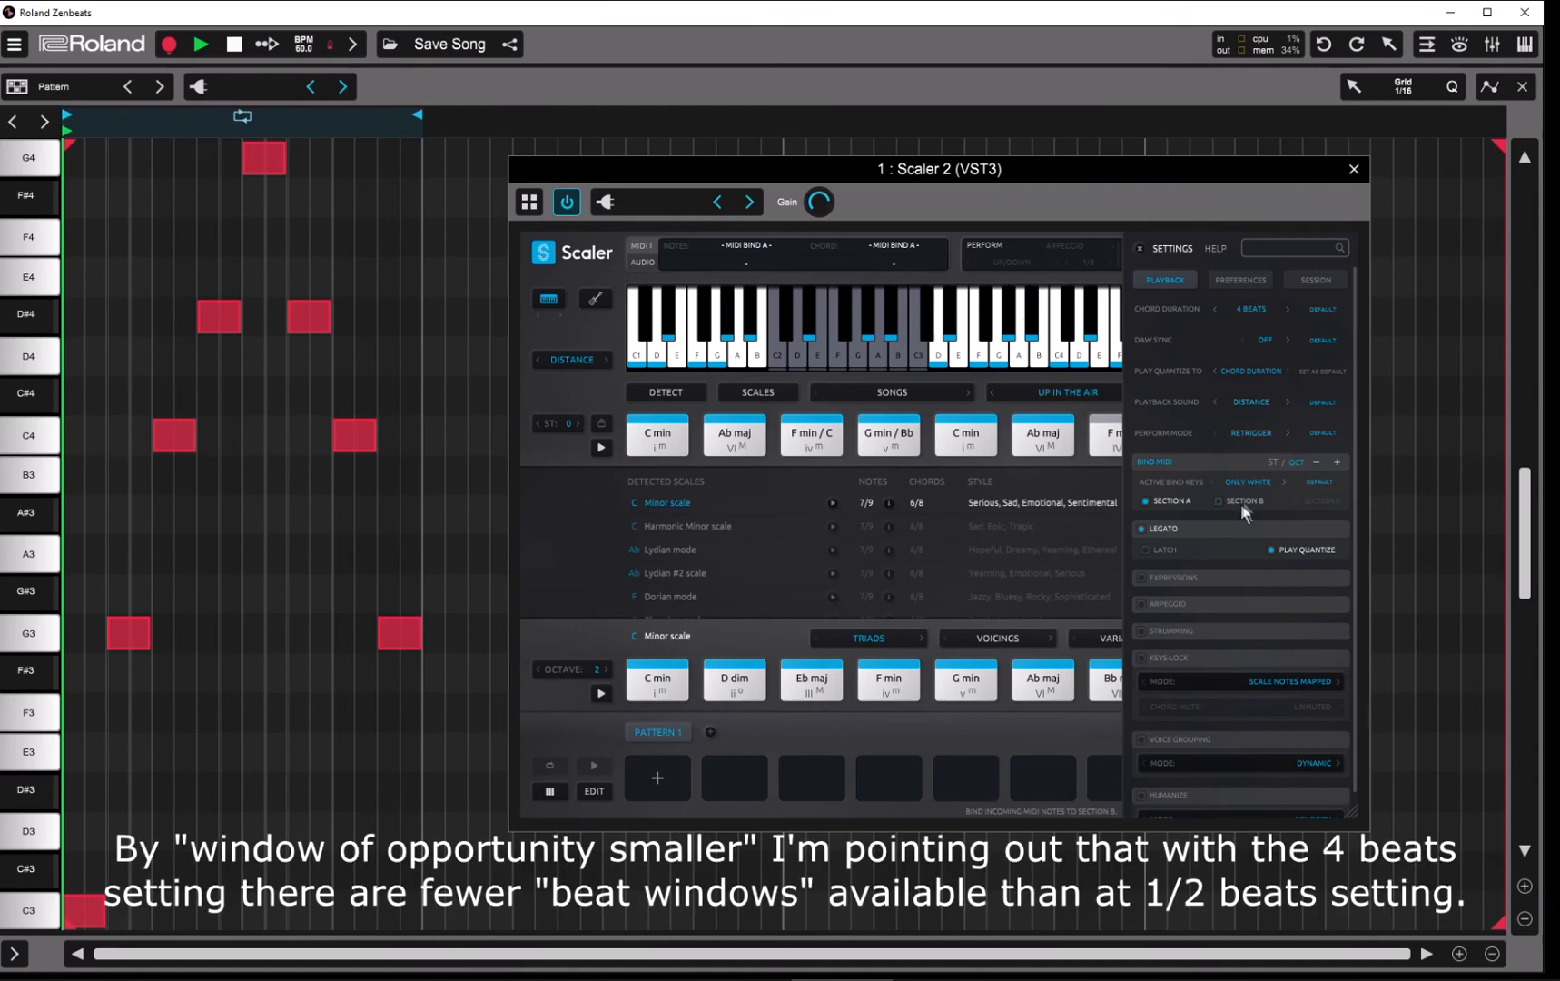
click(1139, 248)
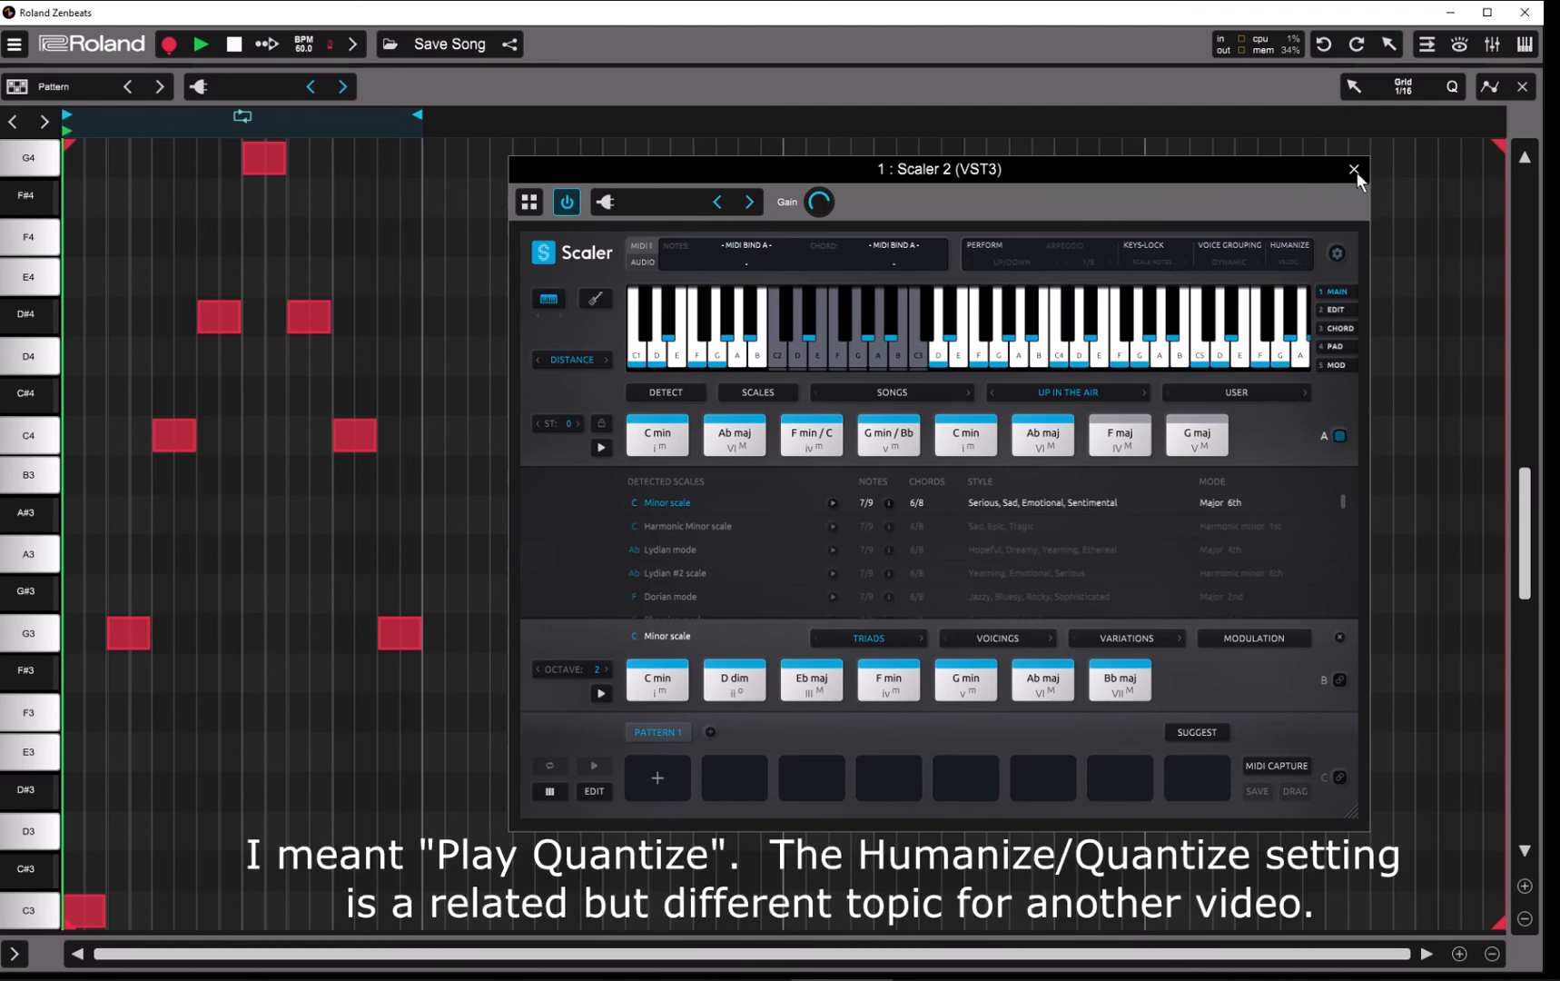
click(1340, 435)
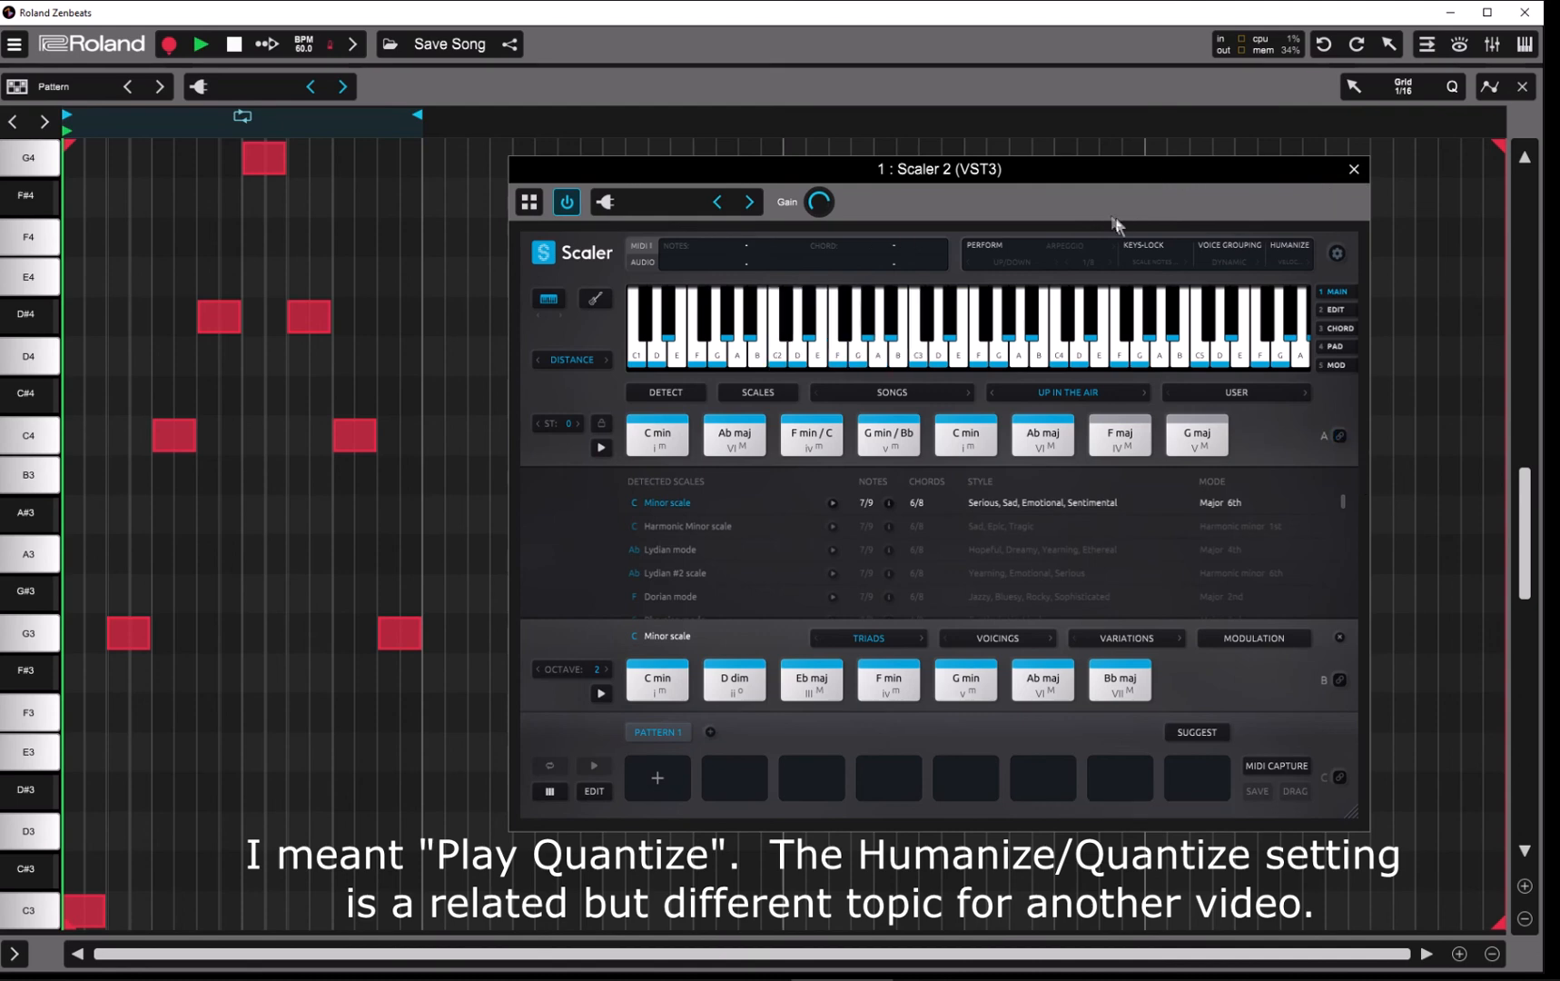
Reopen Scaler's playback settings, set the chord duration to 1/2 beat and start playing the pattern
click(1336, 254)
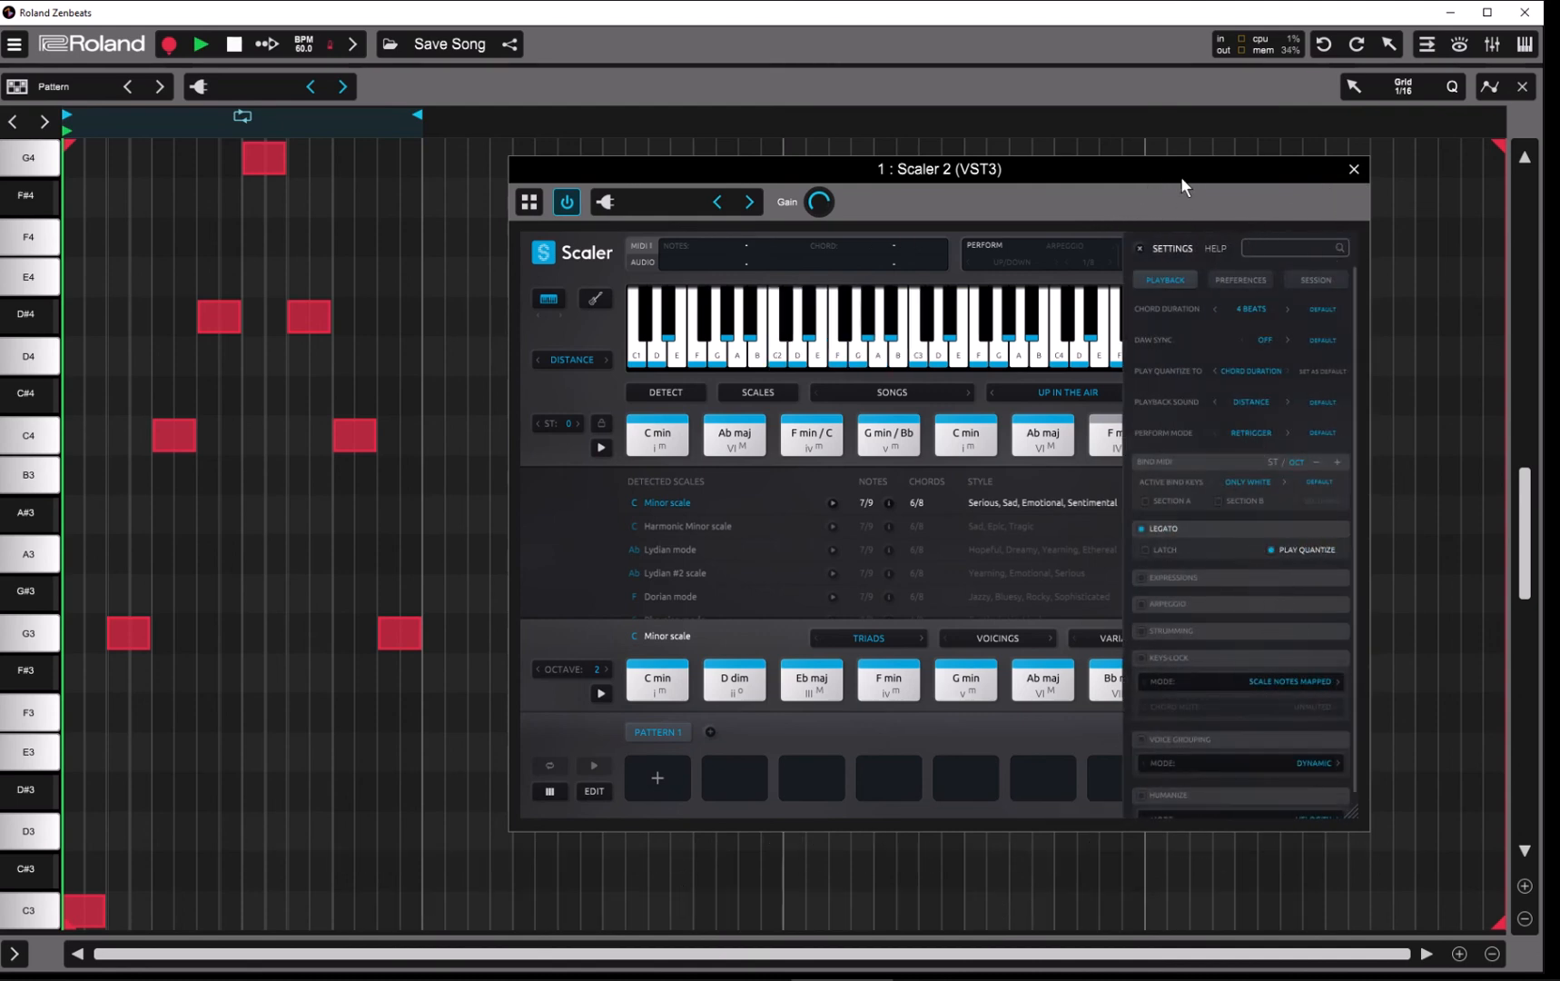
drag(1018, 209, 1108, 219)
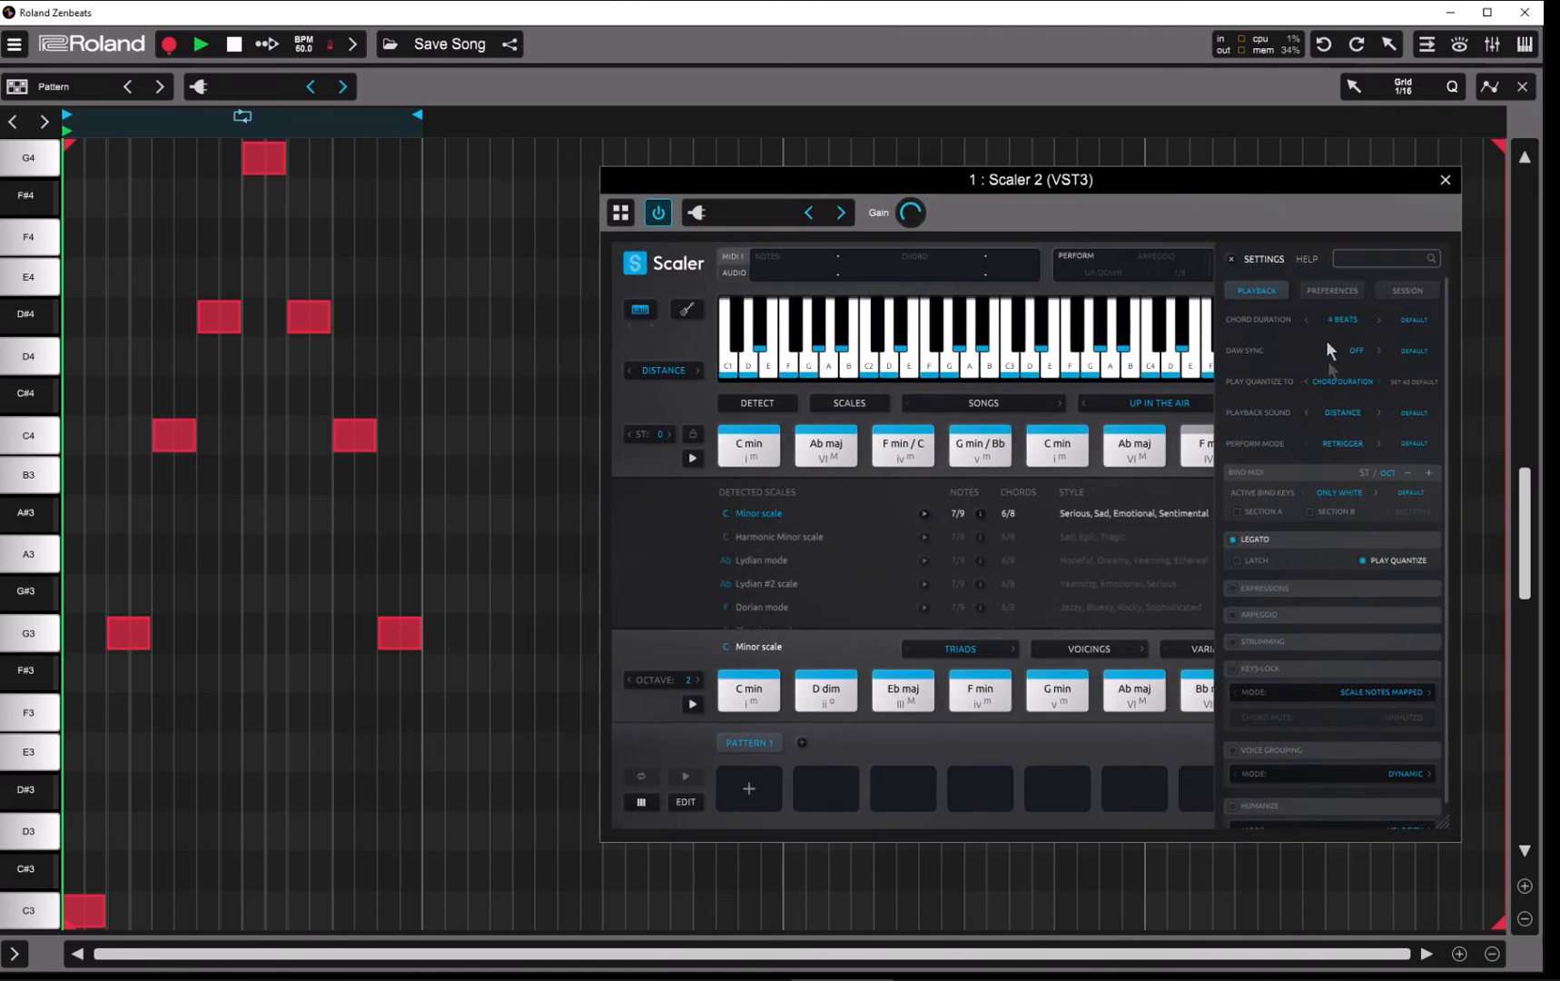
click(1341, 320)
click(1349, 337)
click(201, 46)
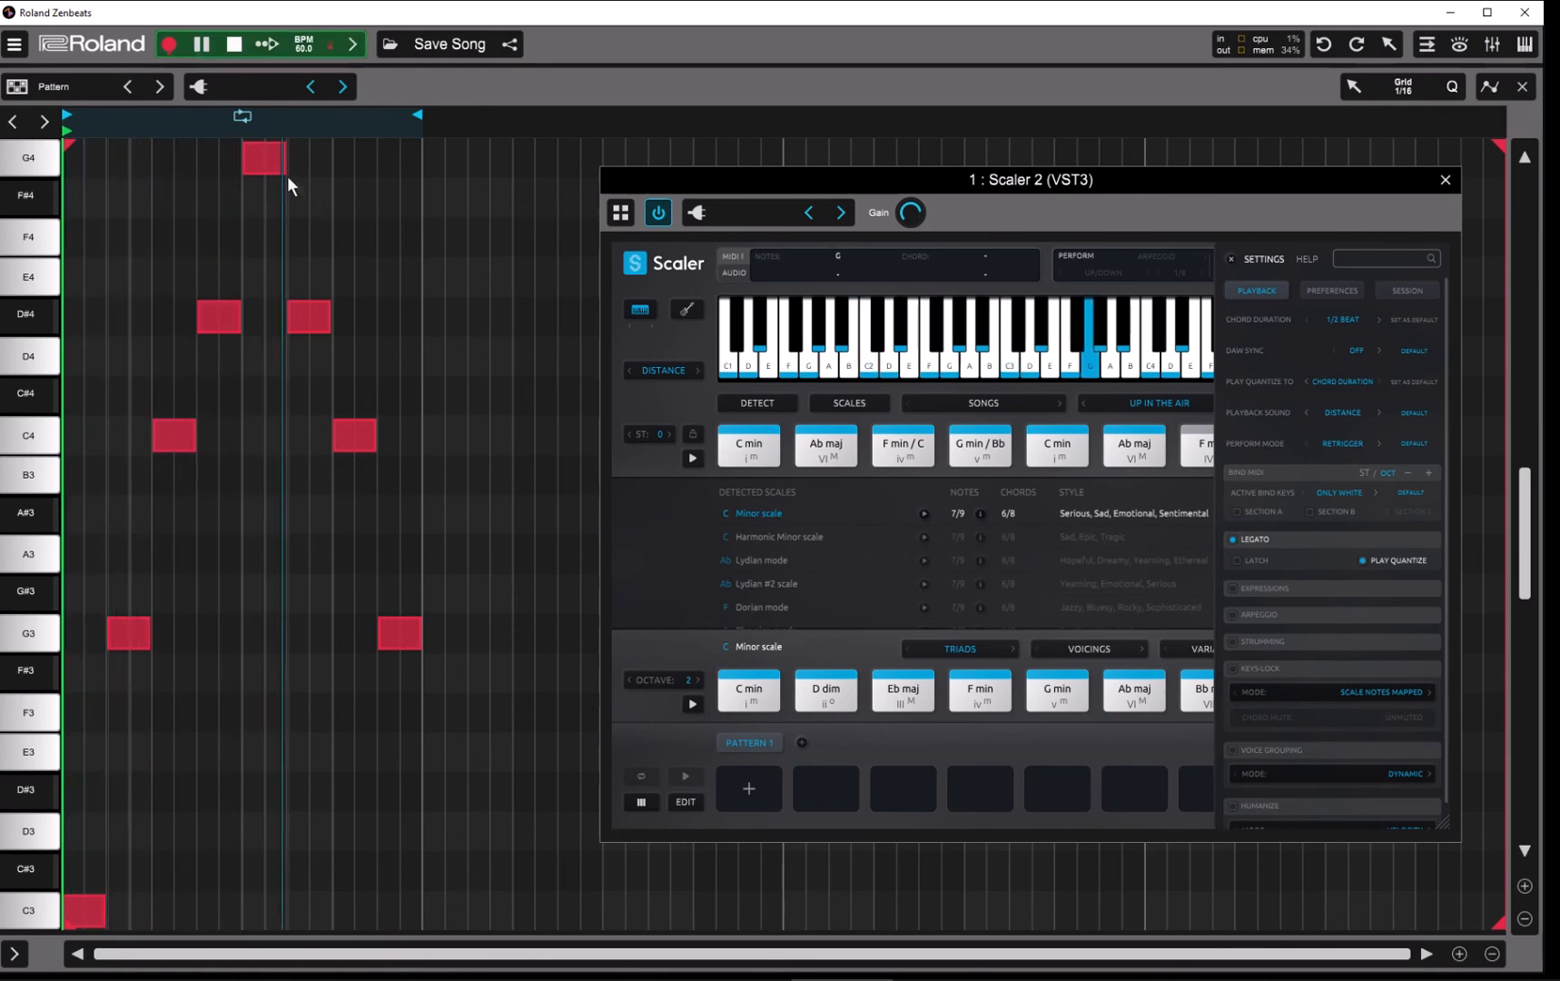
Shift the G4 note to later positions during playback, and bring it back to one 1/16 grid step after its original start
drag(264, 156, 338, 160)
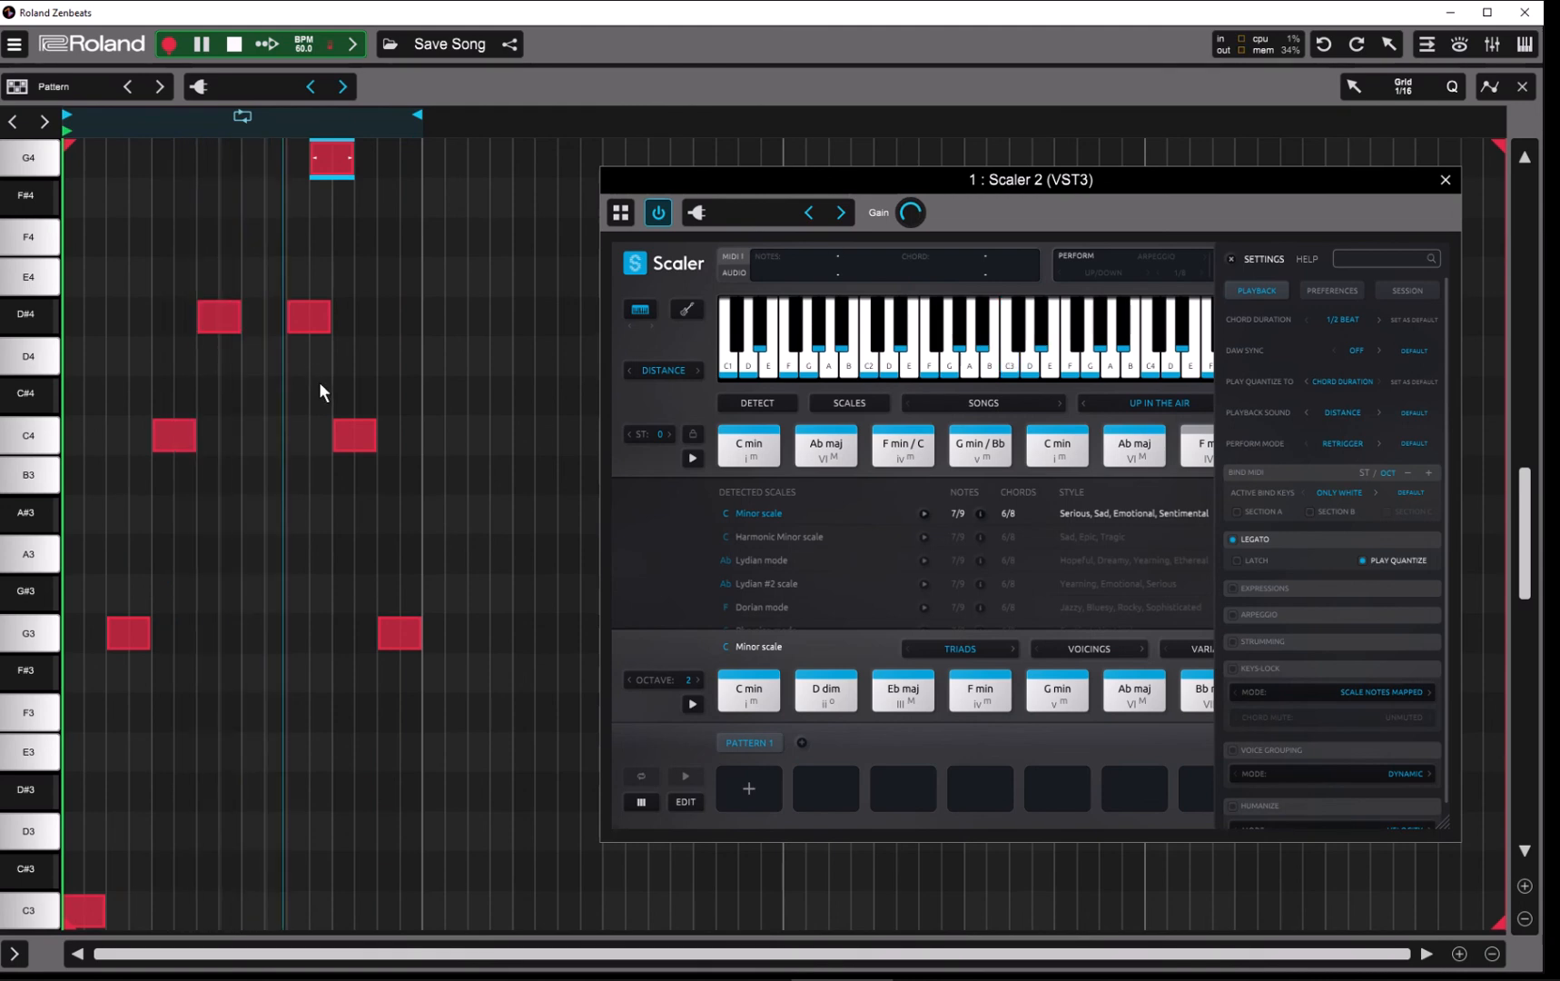
drag(305, 160, 345, 158)
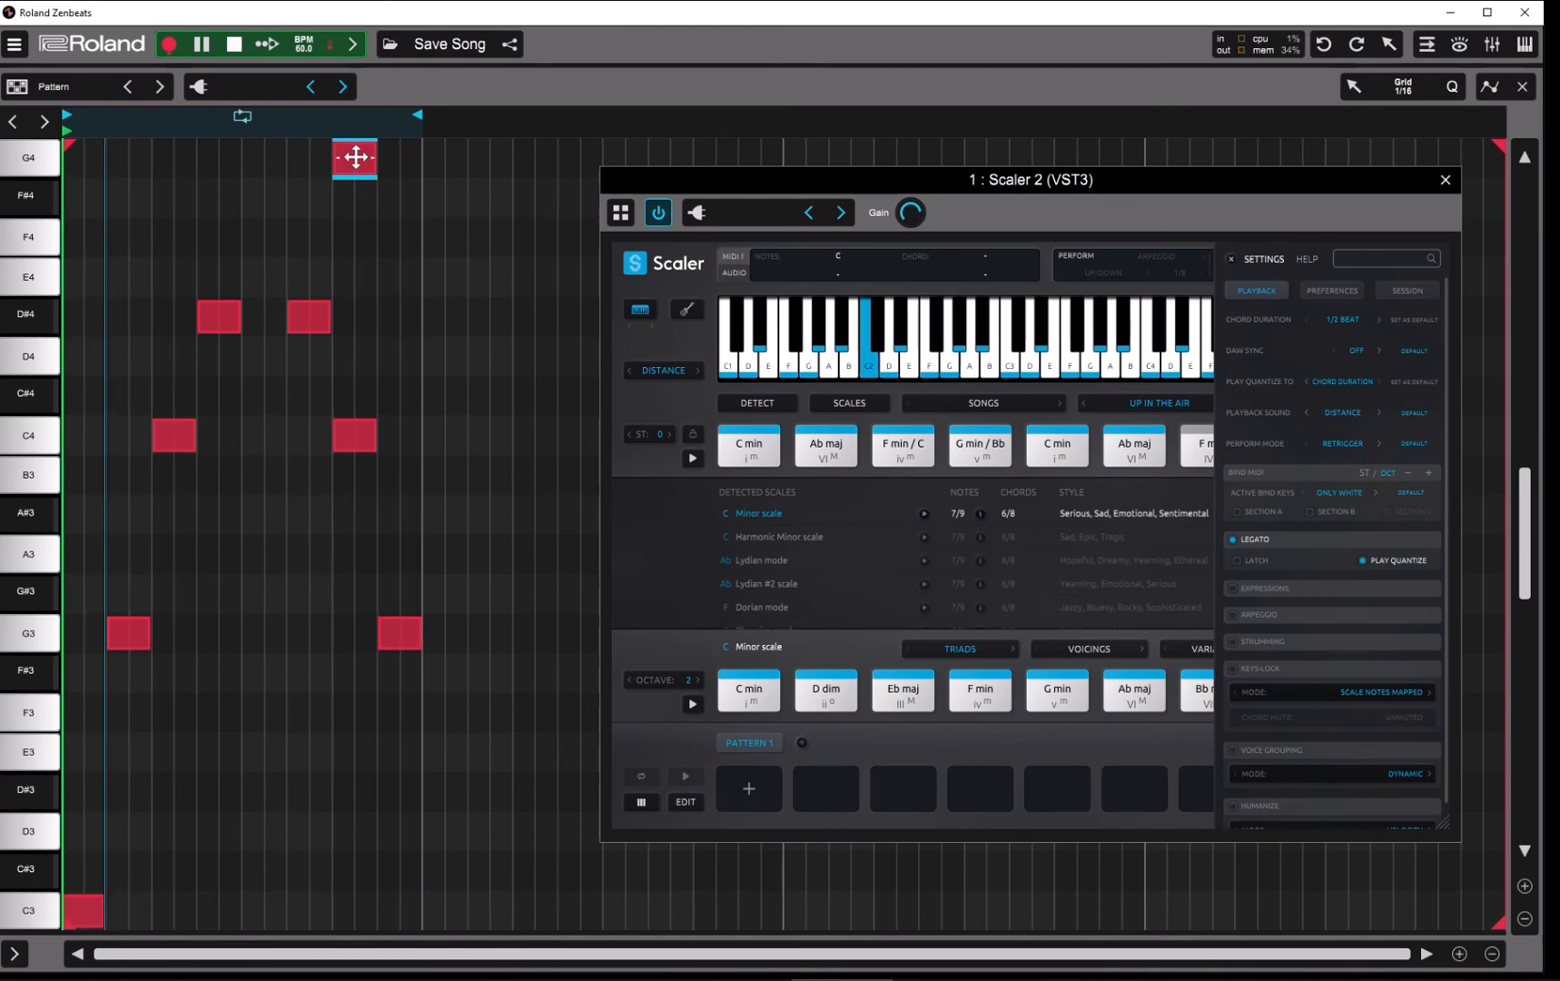
drag(356, 157, 300, 160)
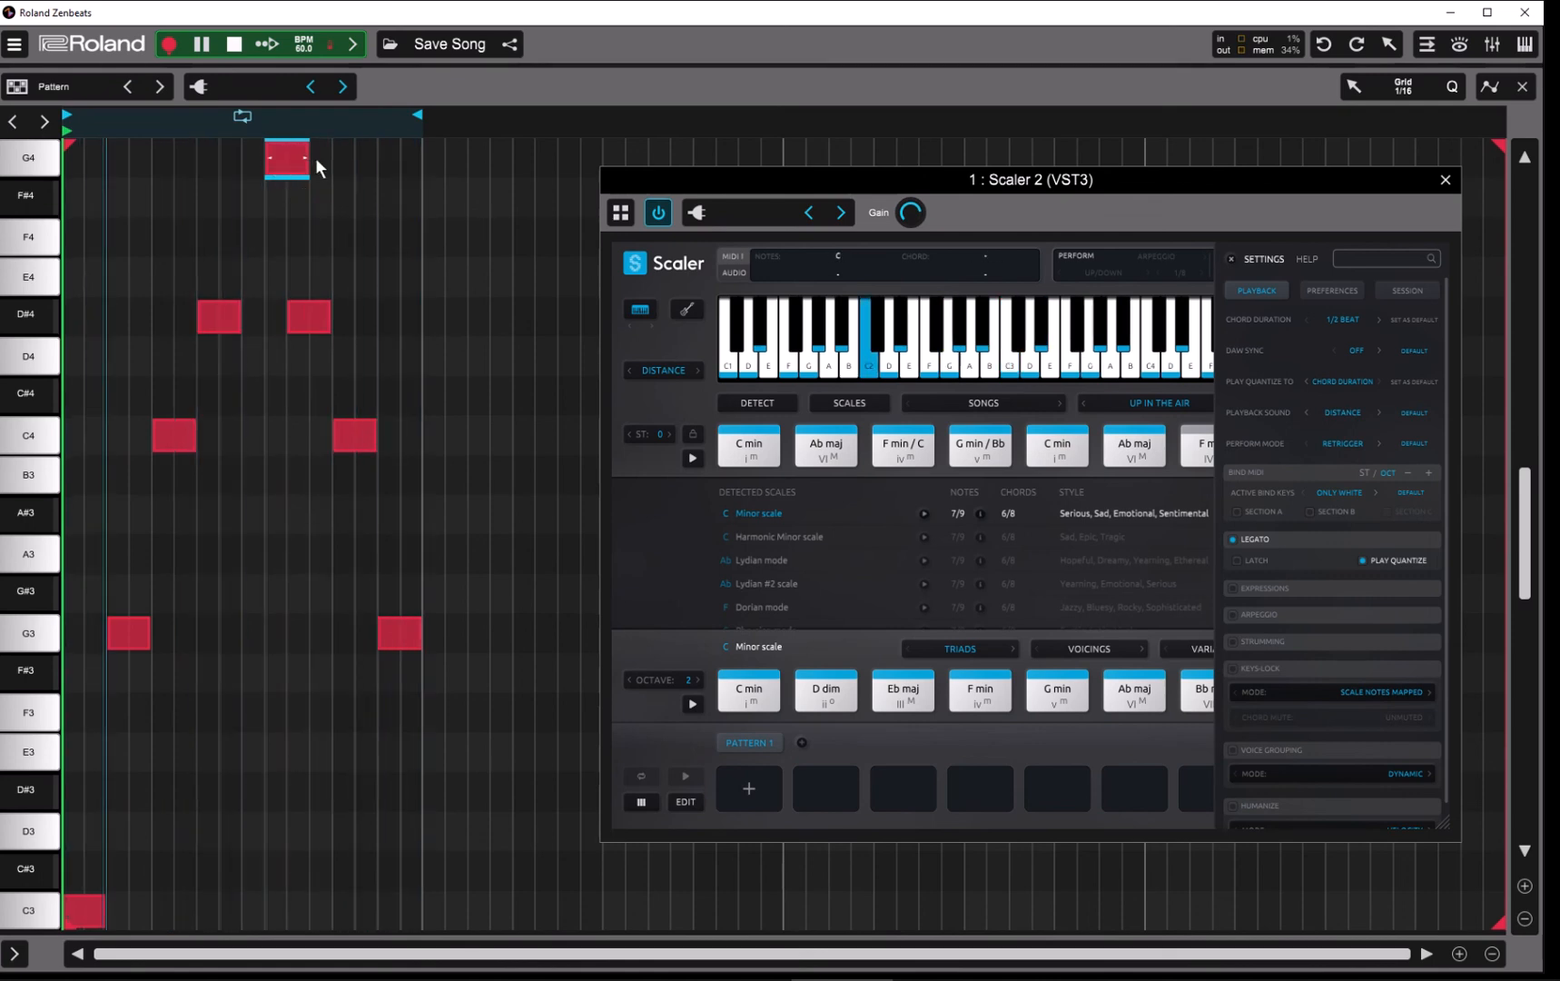
Shorten the G4 note to one 1/16 grid step, move it to its original start and restore its two-step length
drag(307, 156, 287, 156)
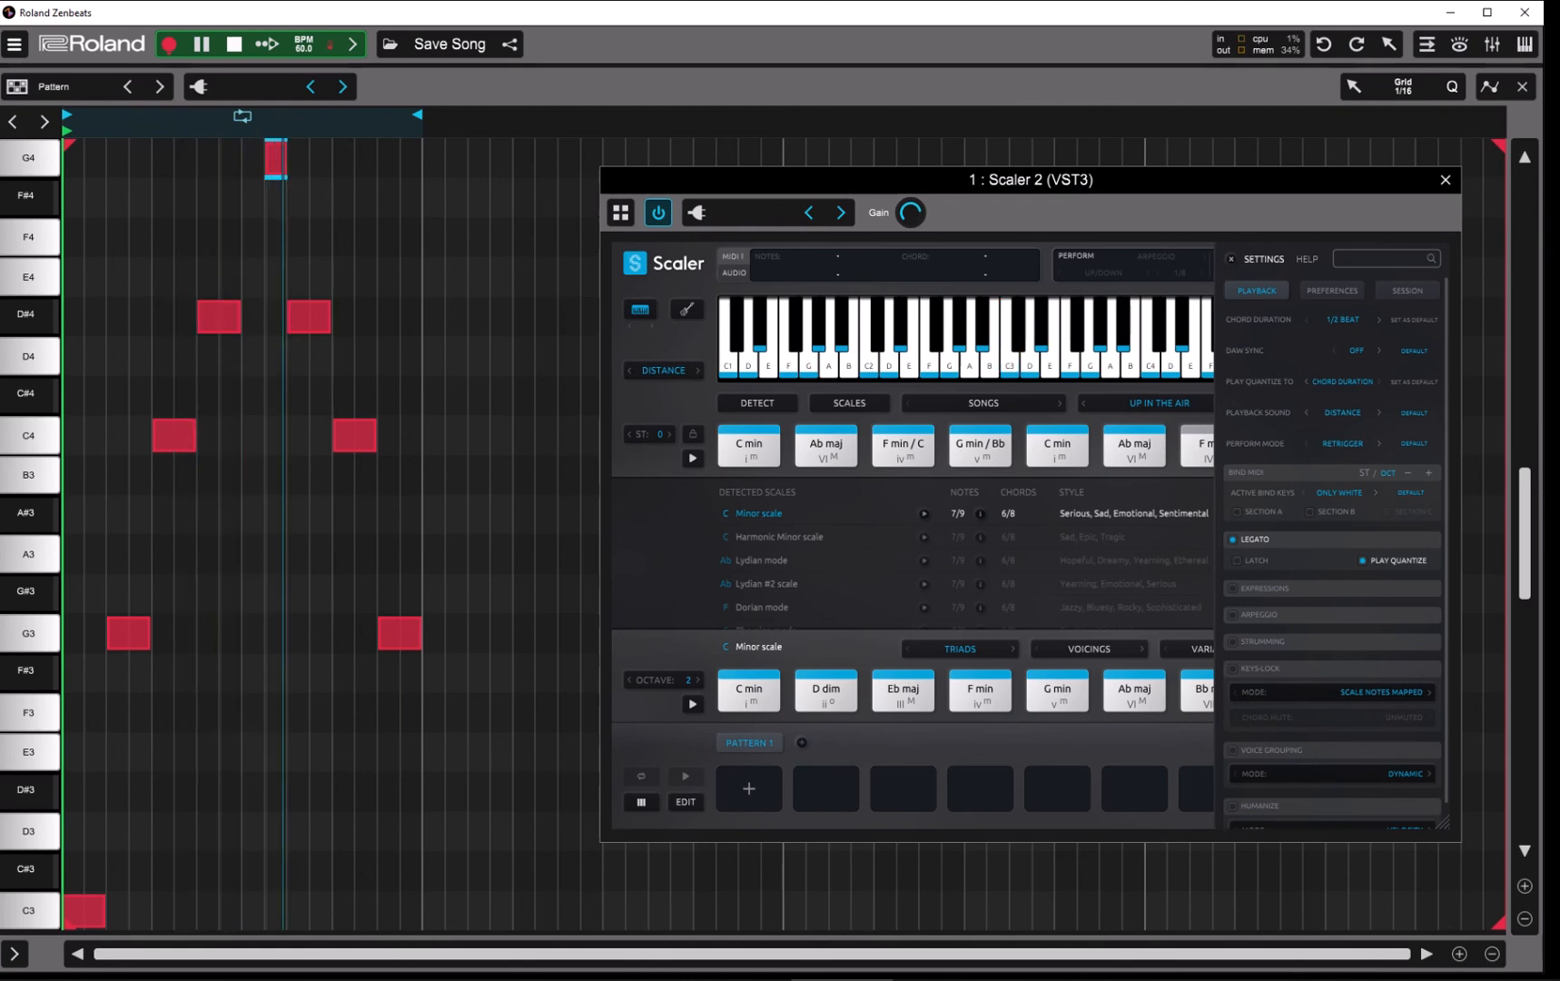
drag(272, 157, 261, 157)
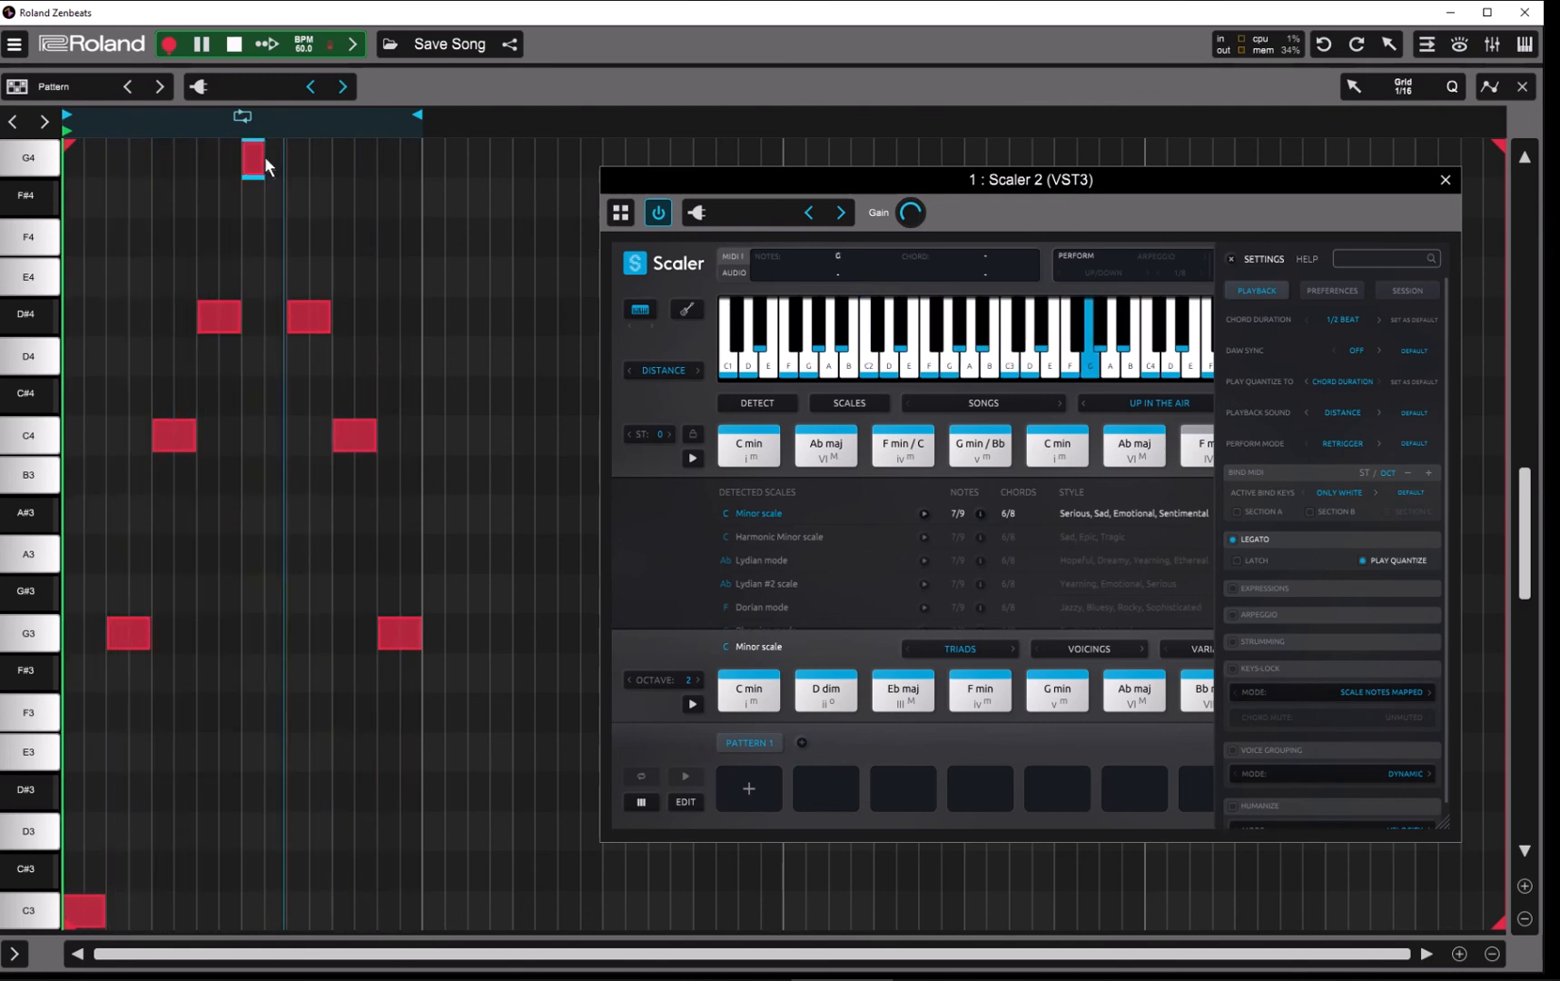
drag(263, 157, 286, 158)
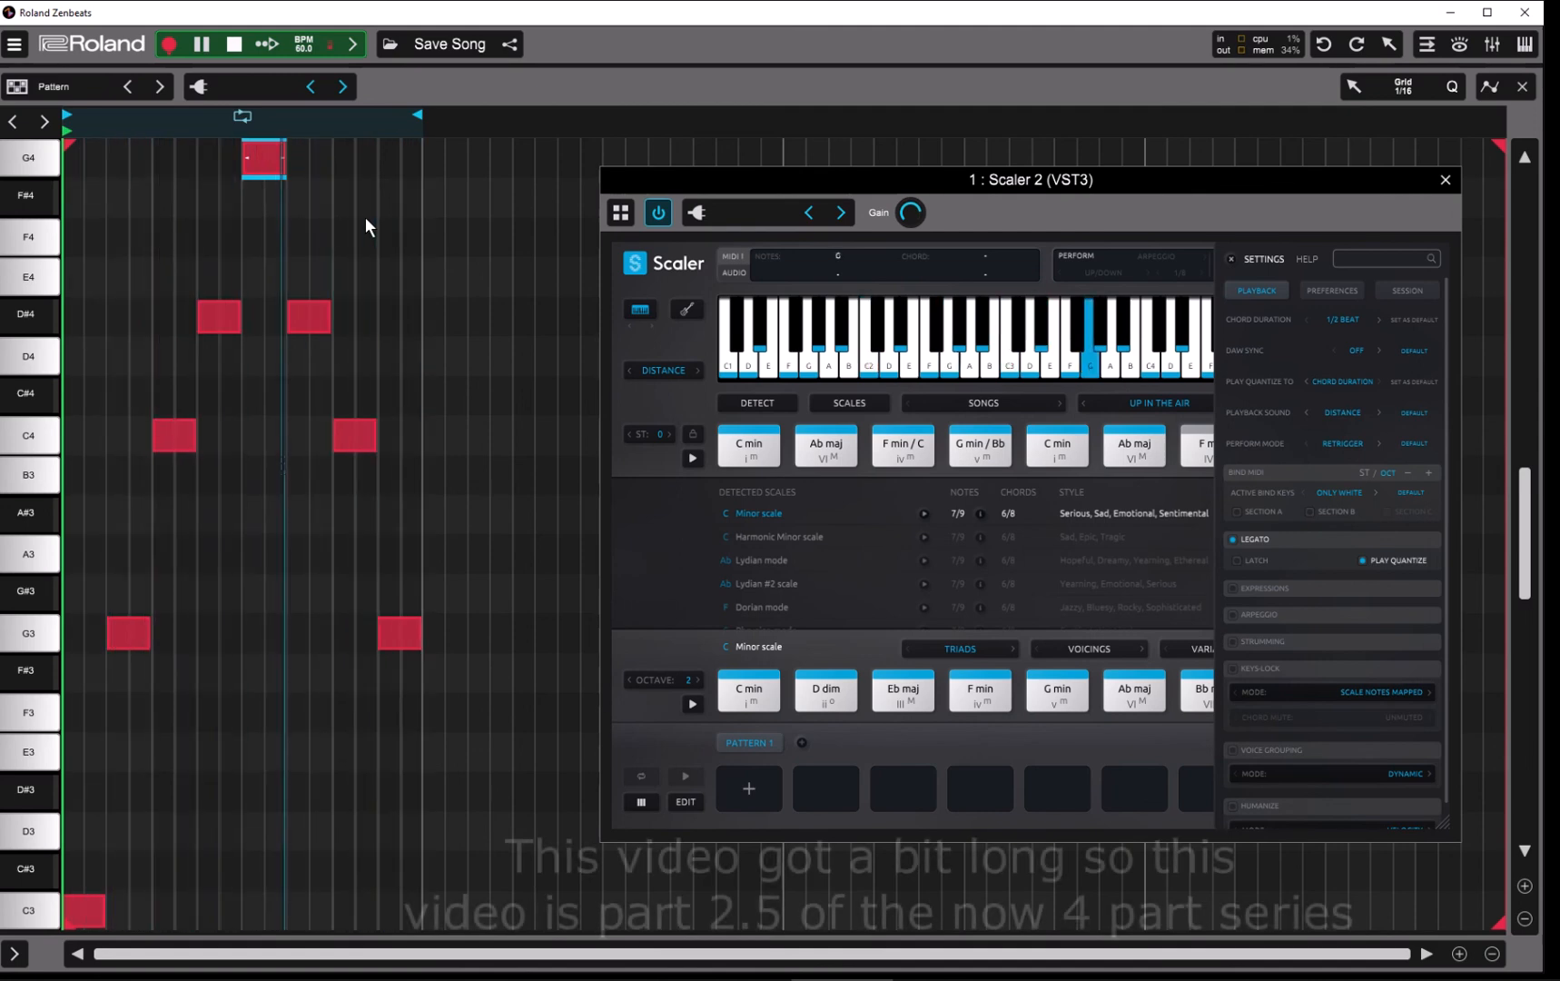
Stop playback and close the pattern's note editor, returning to the clip view
key(space)
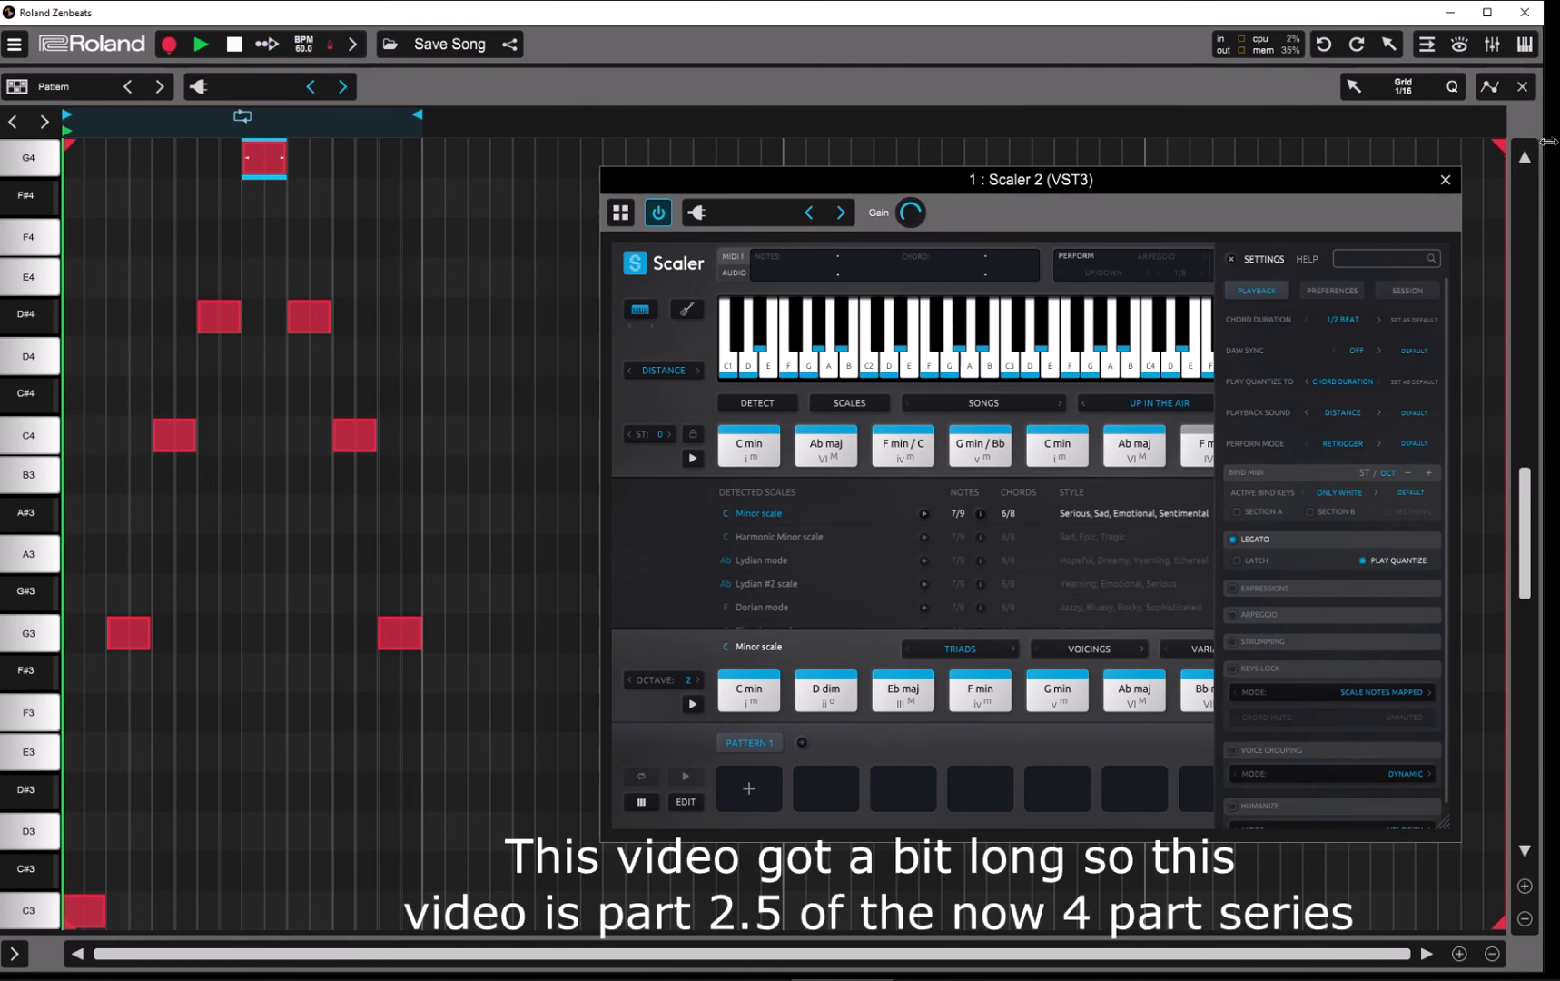
click(1523, 87)
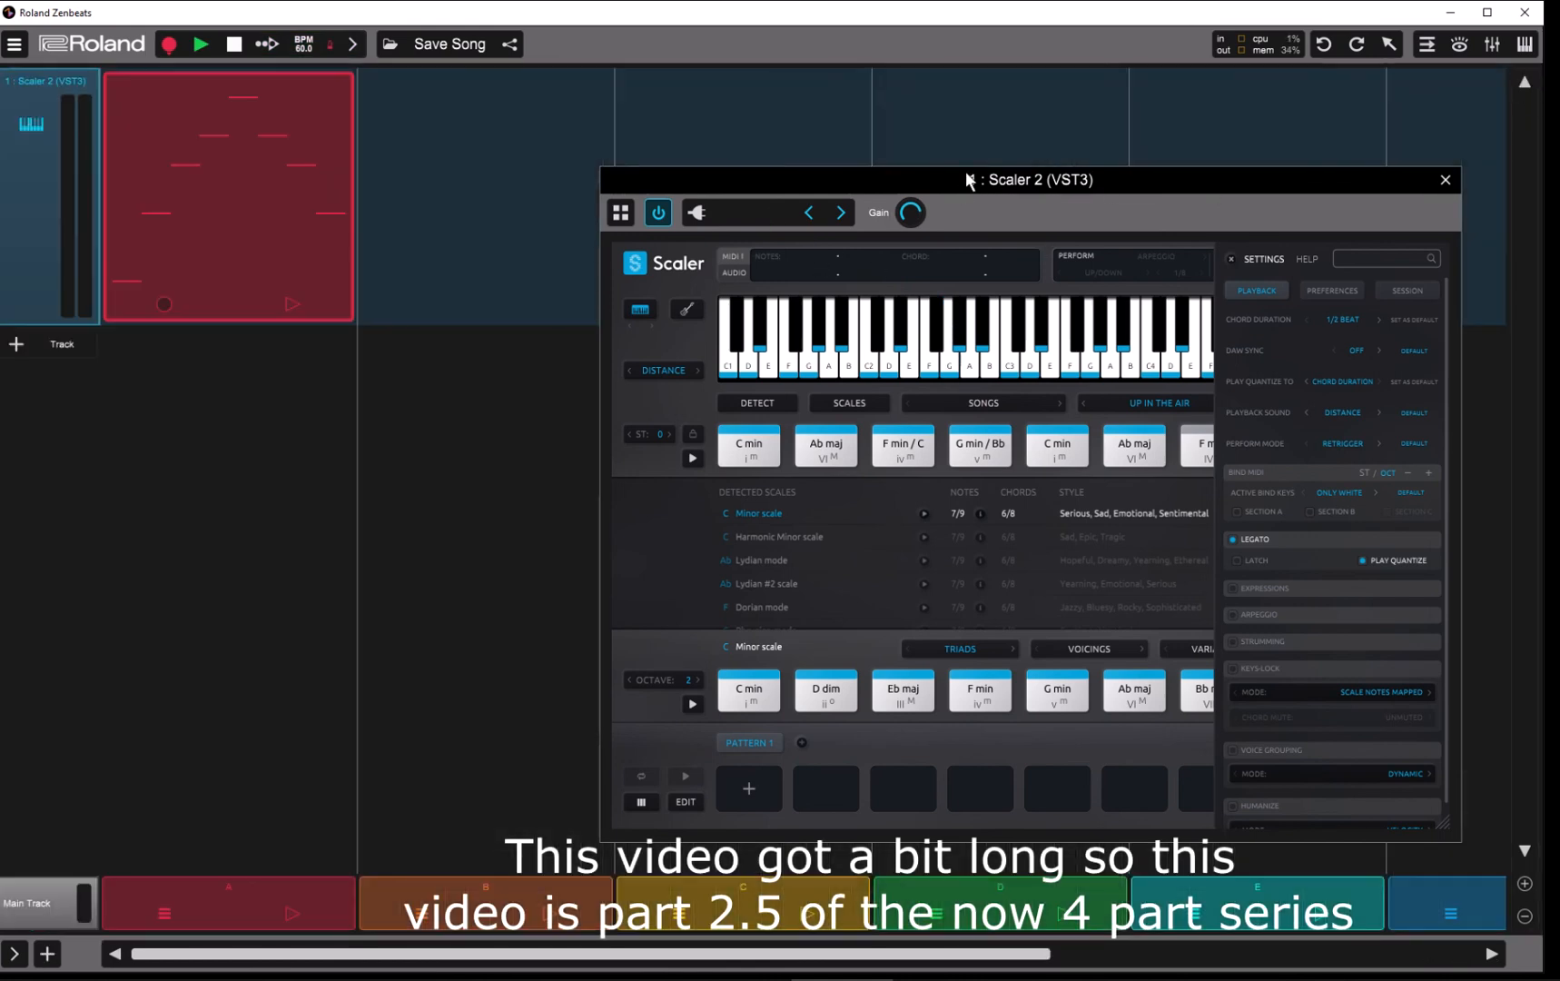
drag(973, 177, 989, 192)
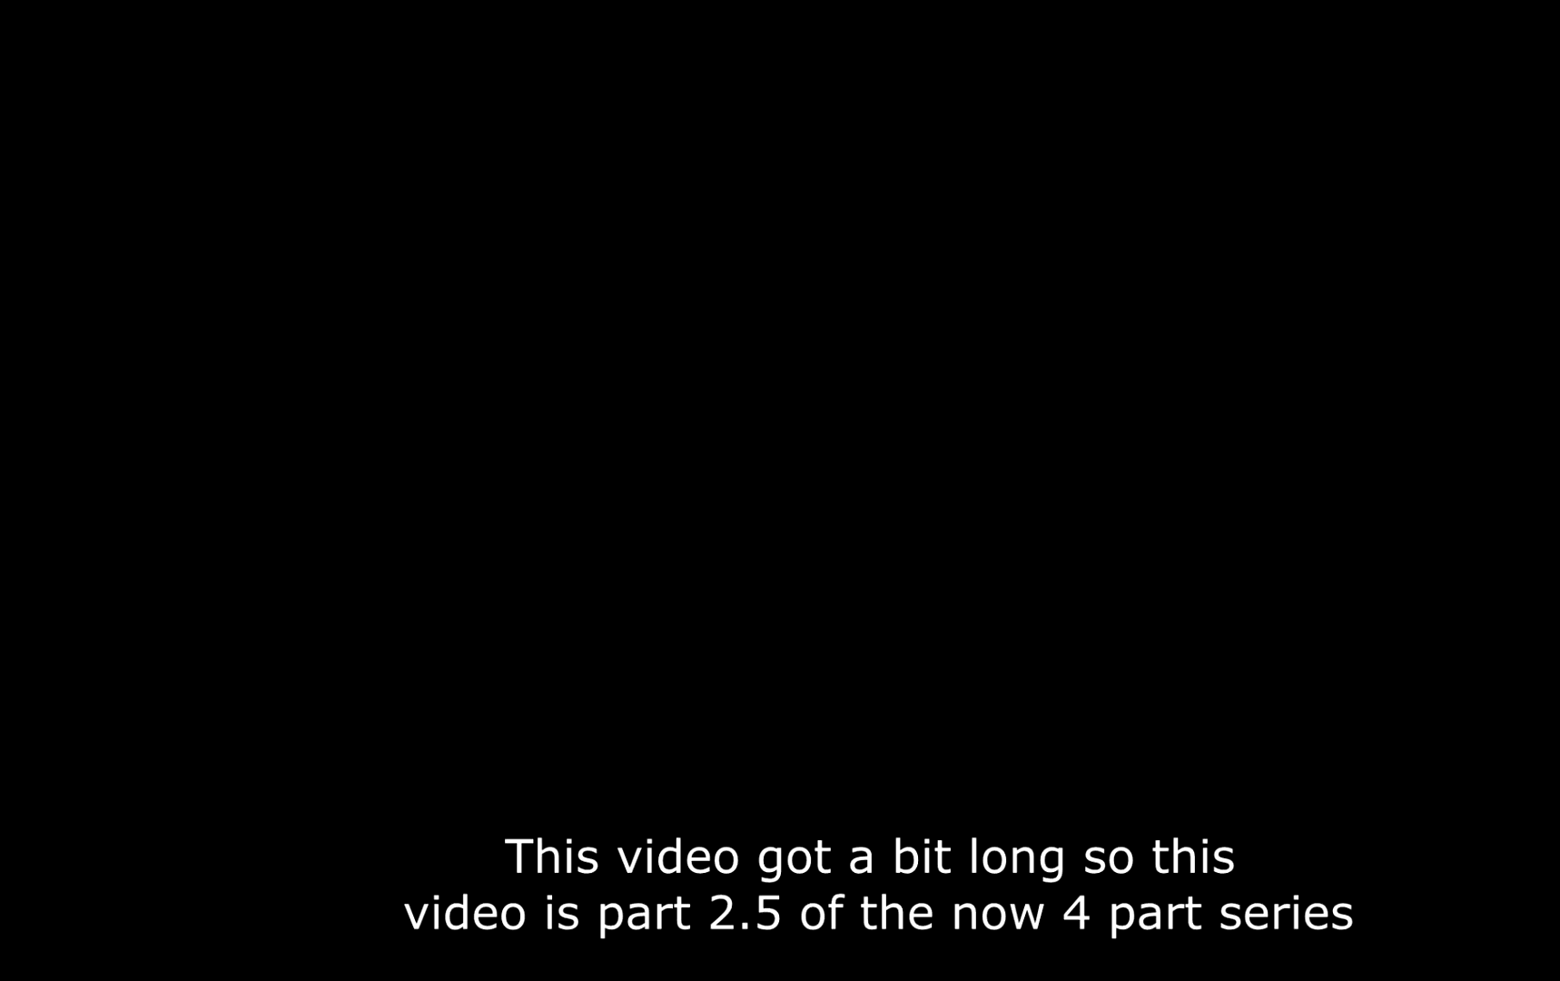